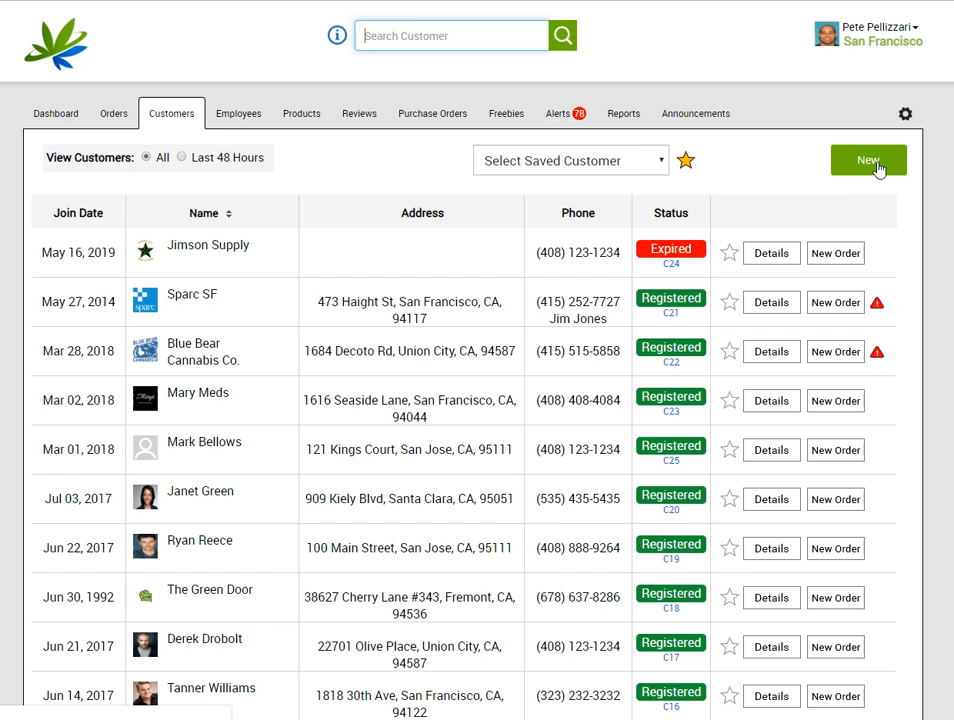
Open a blank Customer Info form with the green New button on the Customers tab
left_click(877, 165)
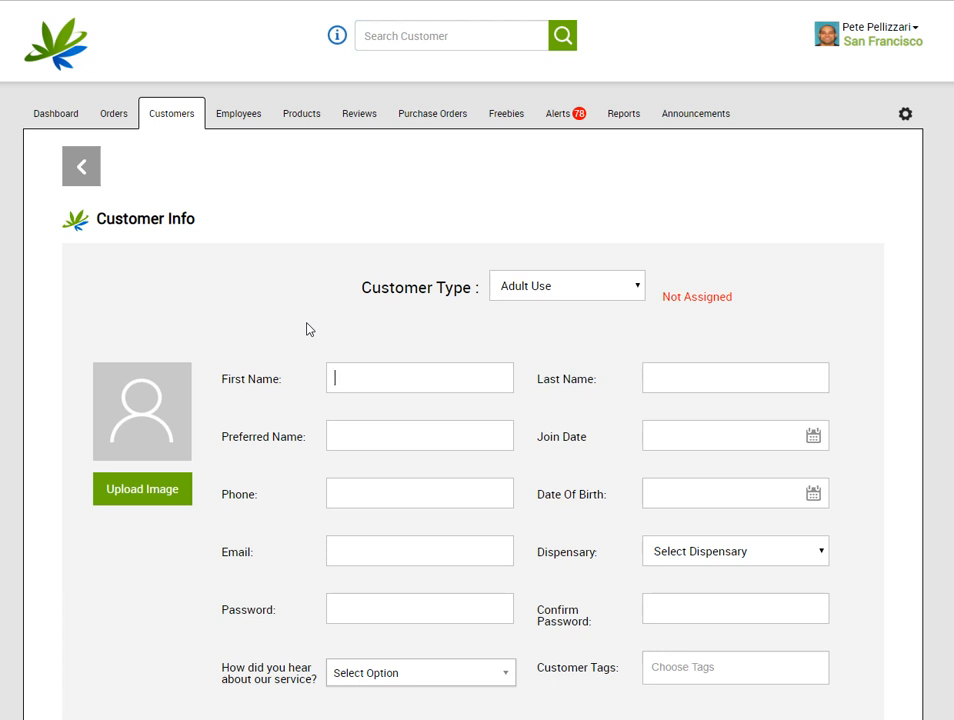
left_click(631, 292)
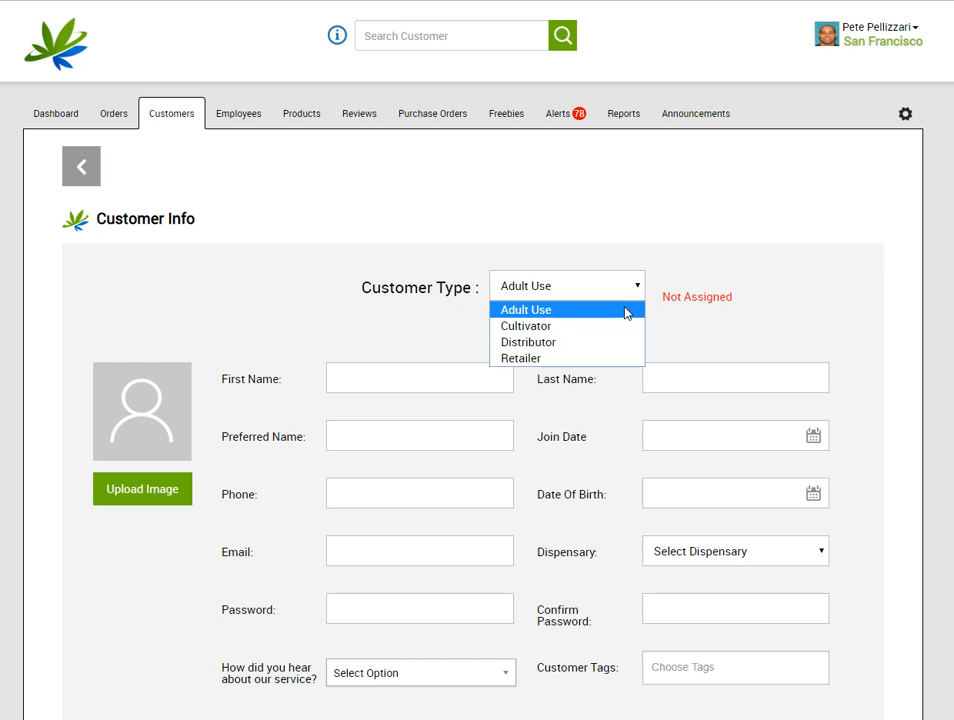
left_click(626, 311)
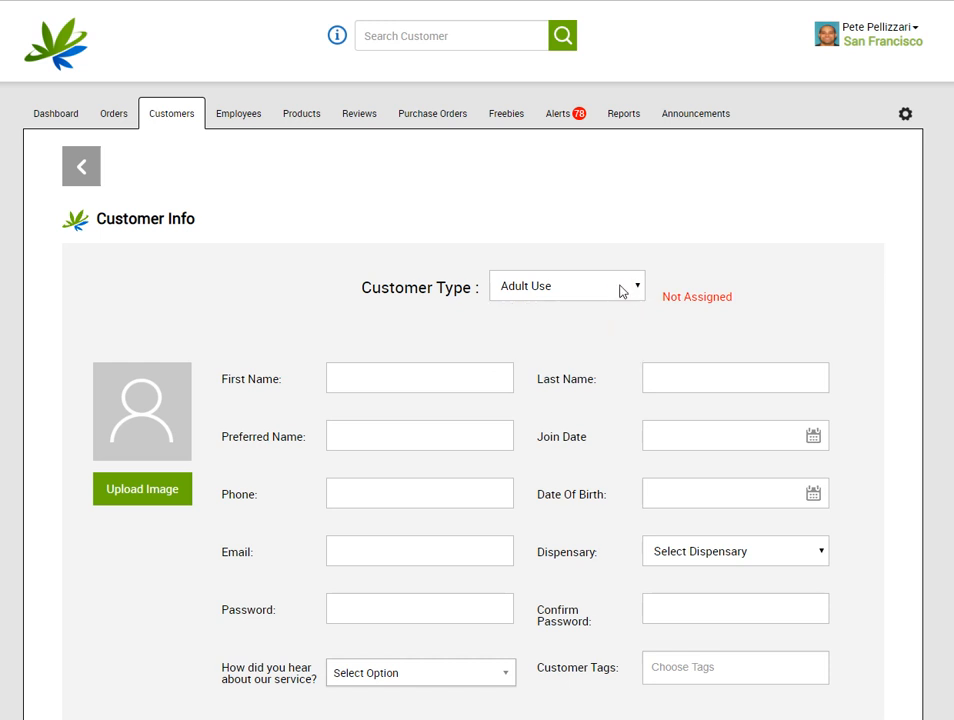
left_click(620, 291)
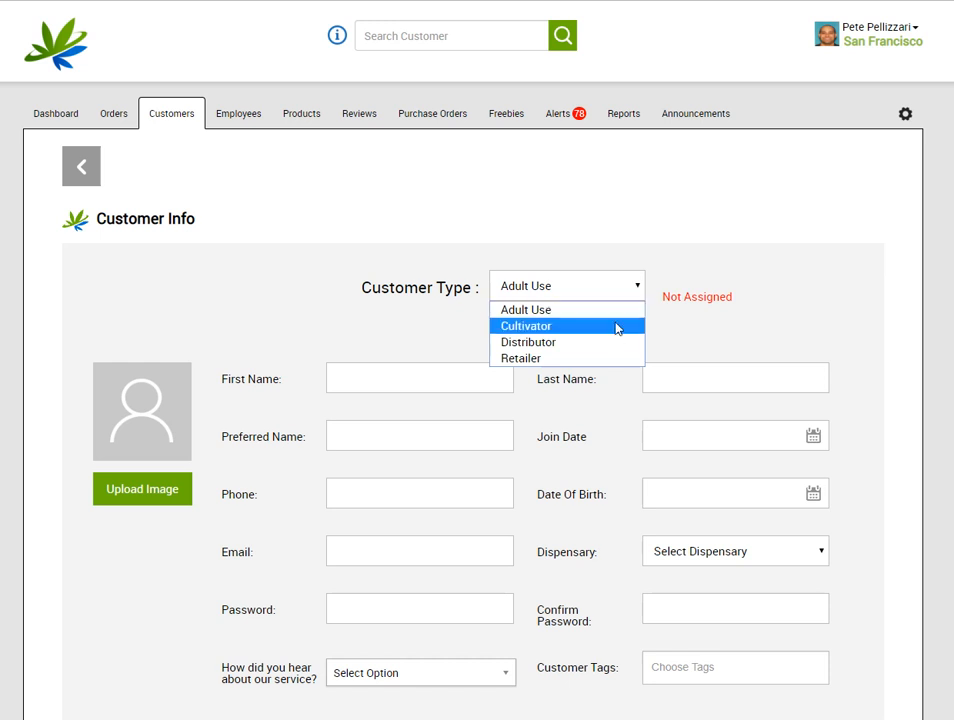
left_click(616, 327)
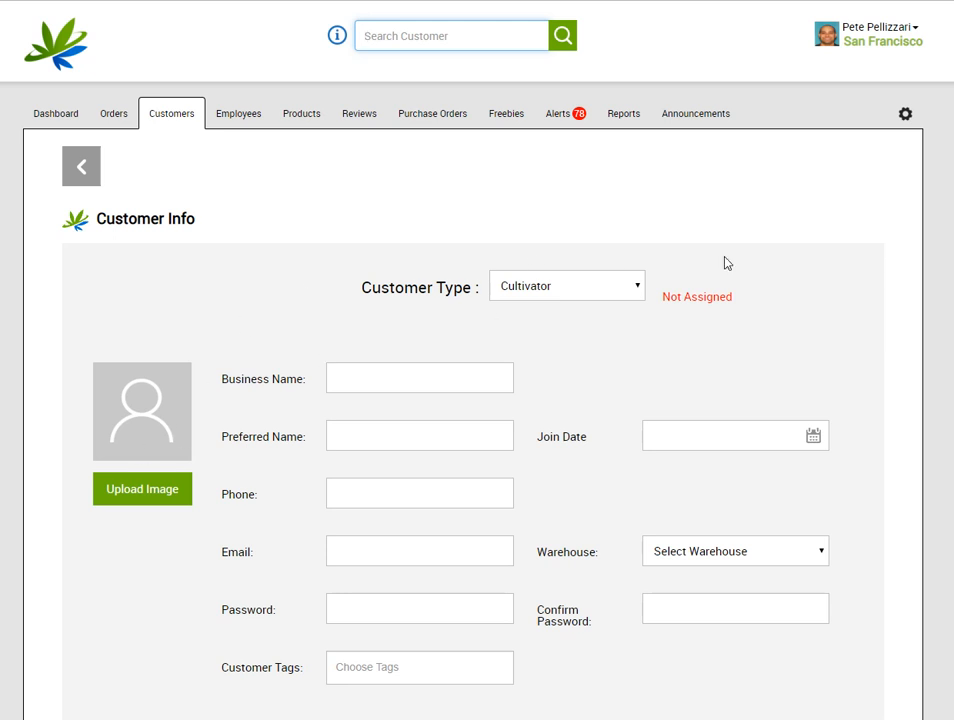
left_click(549, 292)
left_click(548, 312)
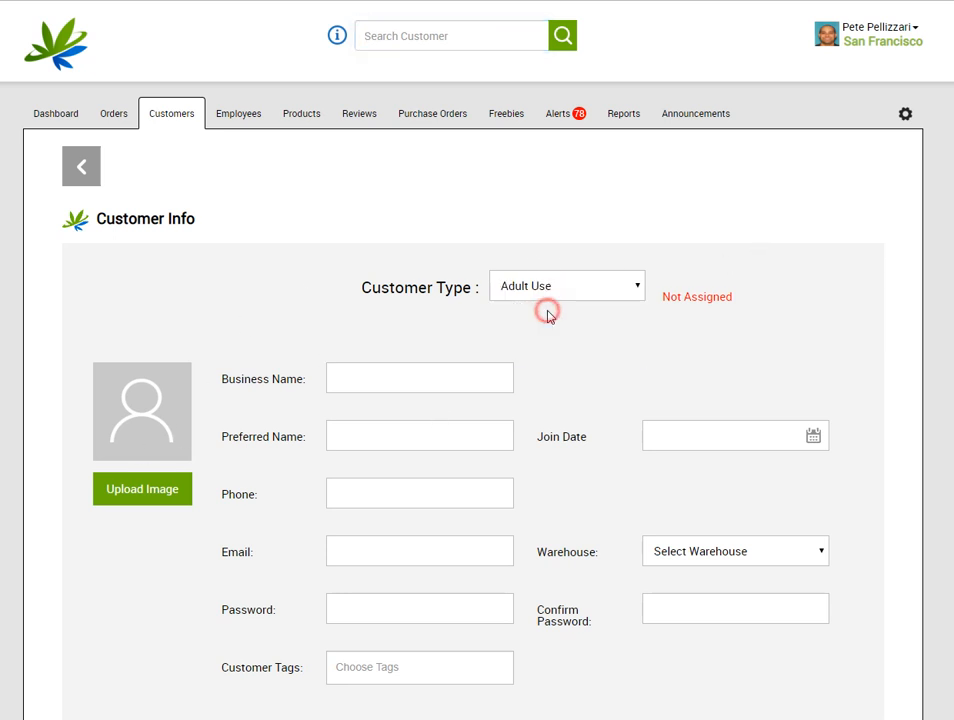
Begin entering the customer's first and last name
left_click(468, 377)
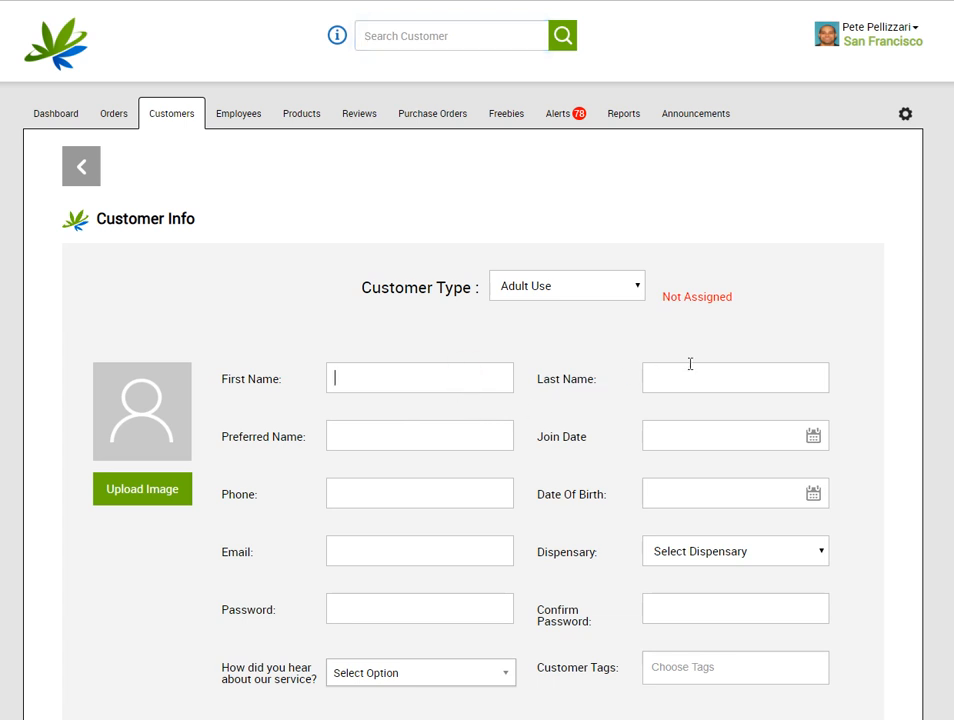
type("1")
left_click(698, 377)
double_click(445, 372)
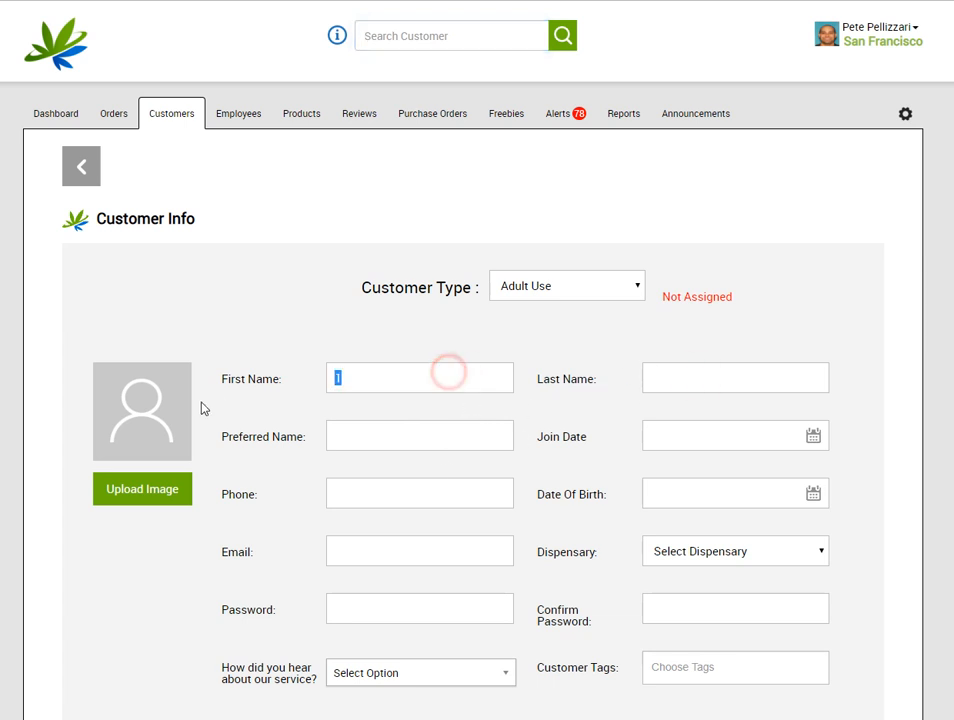
type("r")
left_click(660, 377)
type("r")
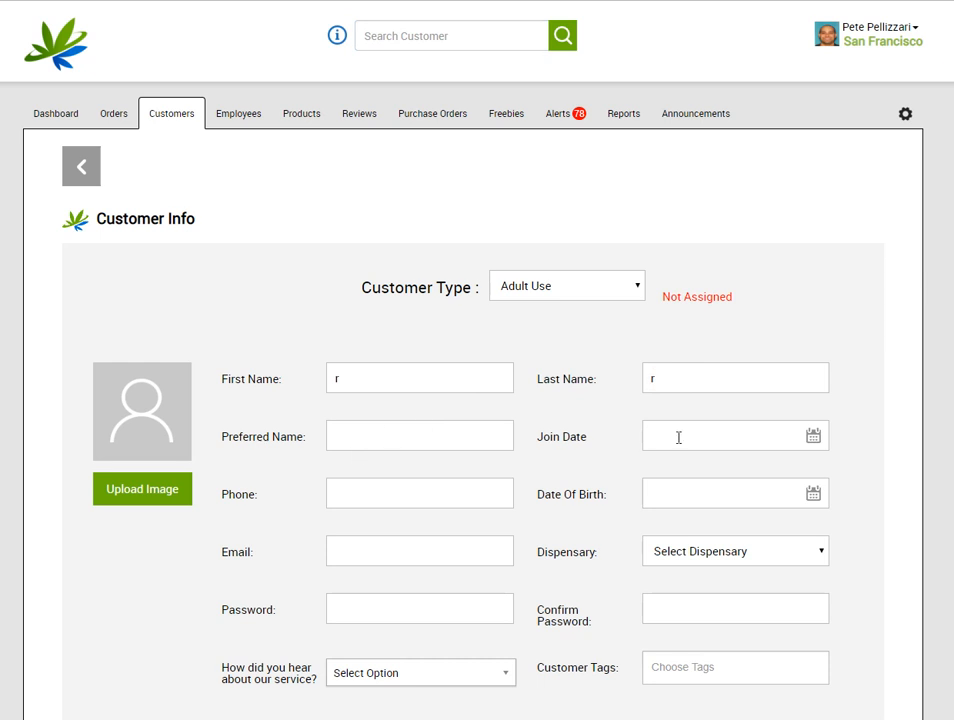
Set the join date and date of birth to May 28, 2019, and enter the phone number
left_click(725, 431)
left_click(726, 688)
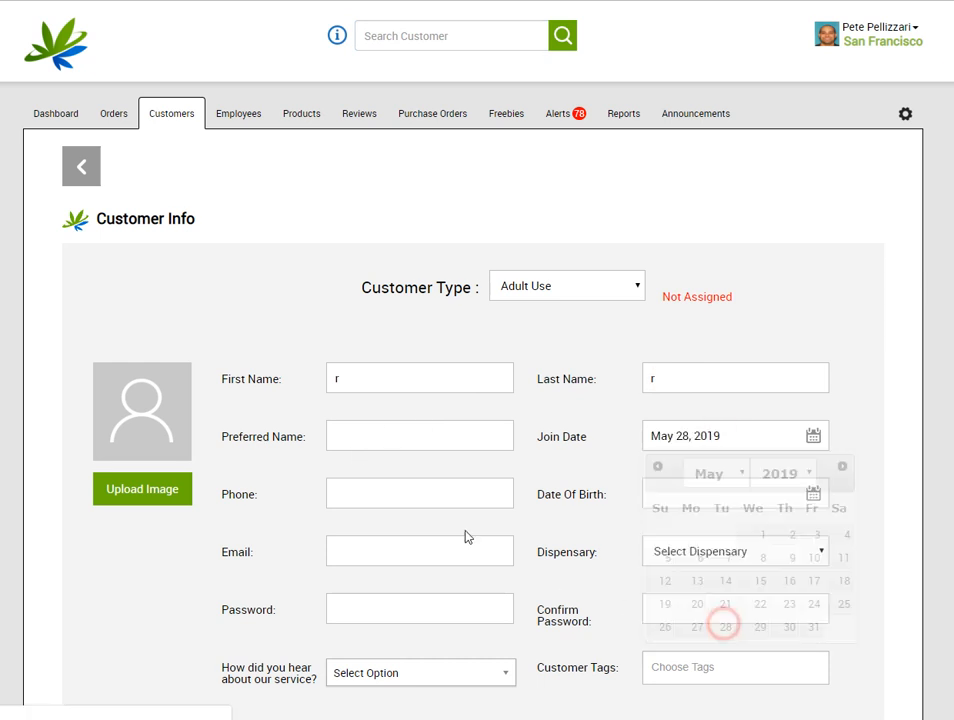
left_click(393, 494)
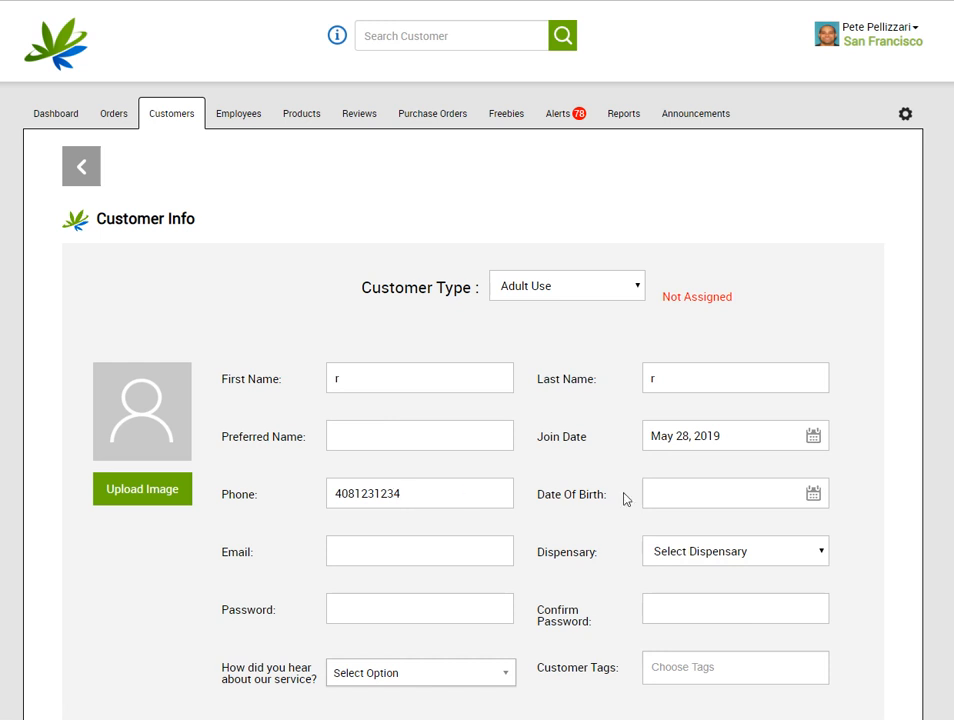
left_click(703, 490)
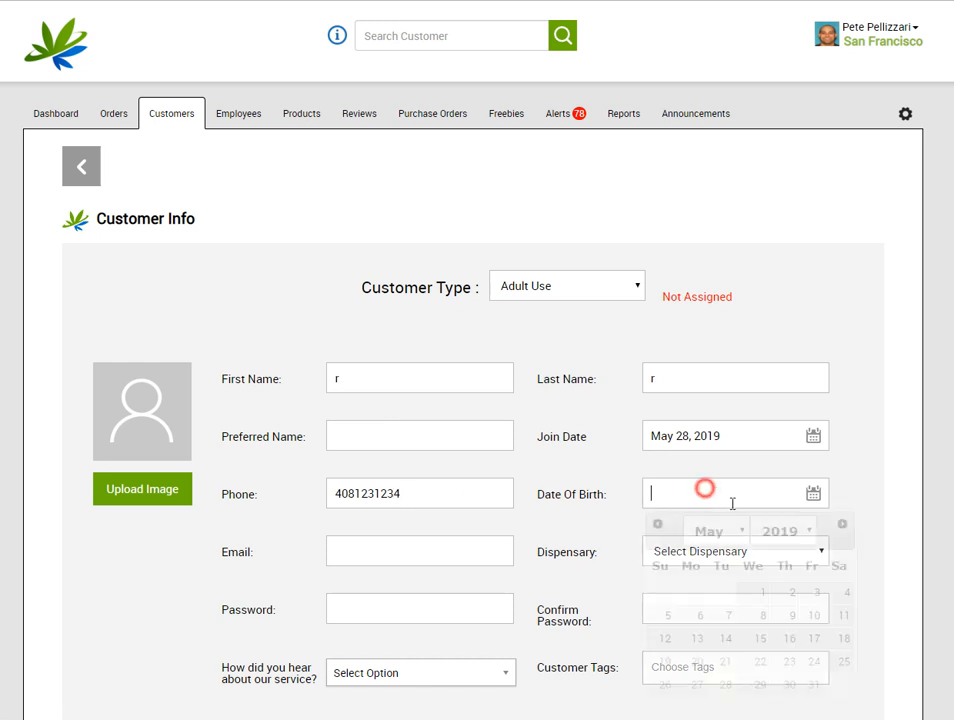
left_click(727, 684)
Enter the customer's e-mail address and assign the San Francisco dispensary
left_click(373, 560)
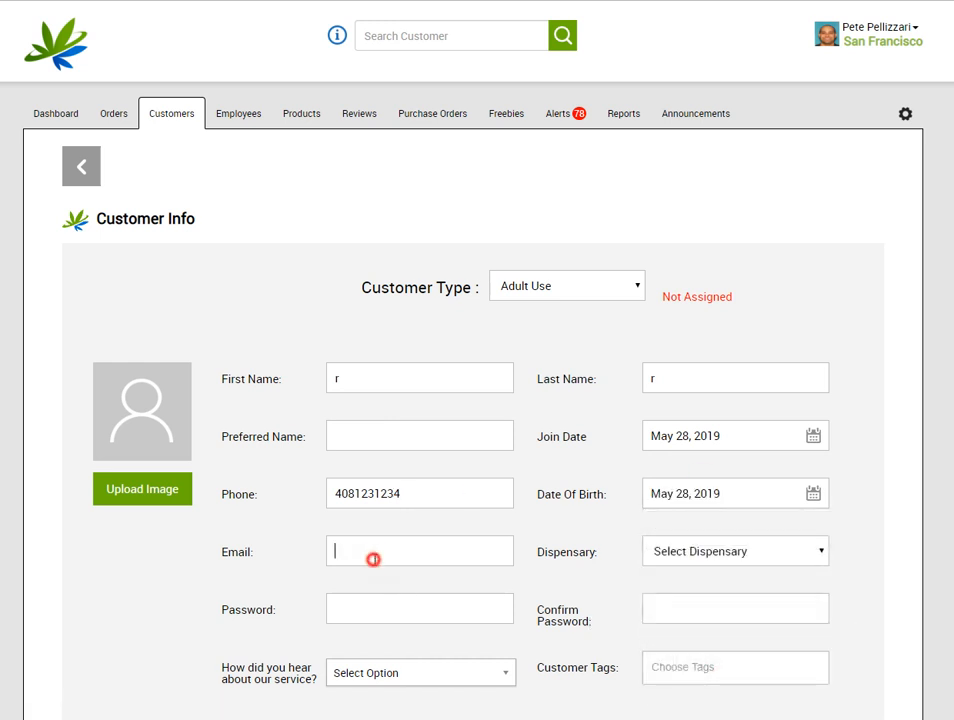
type("this@that.com")
left_click(709, 553)
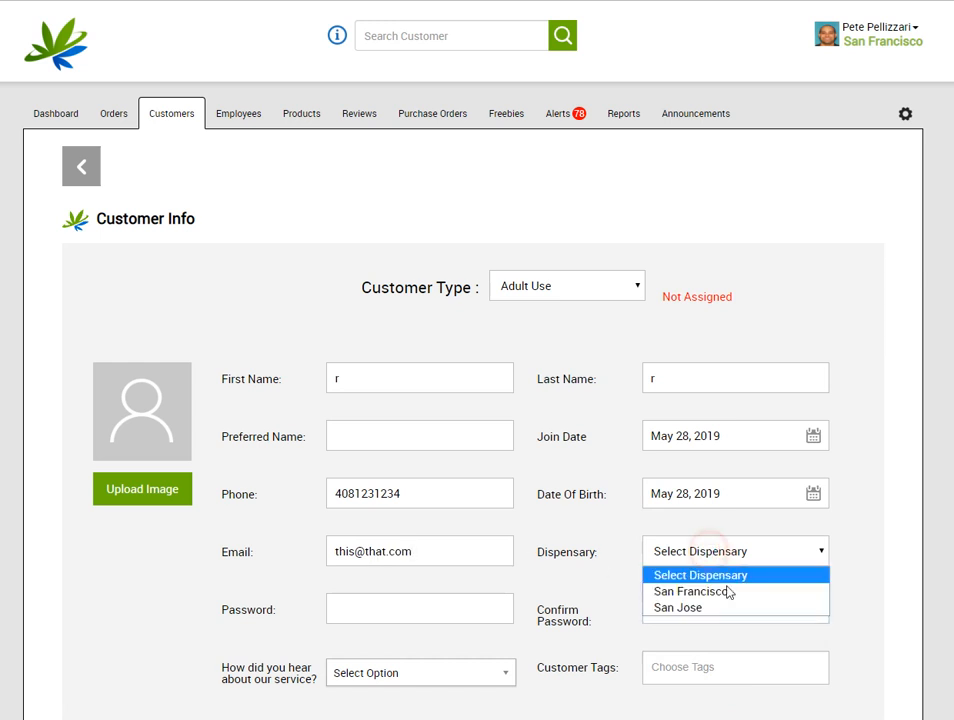
left_click(726, 590)
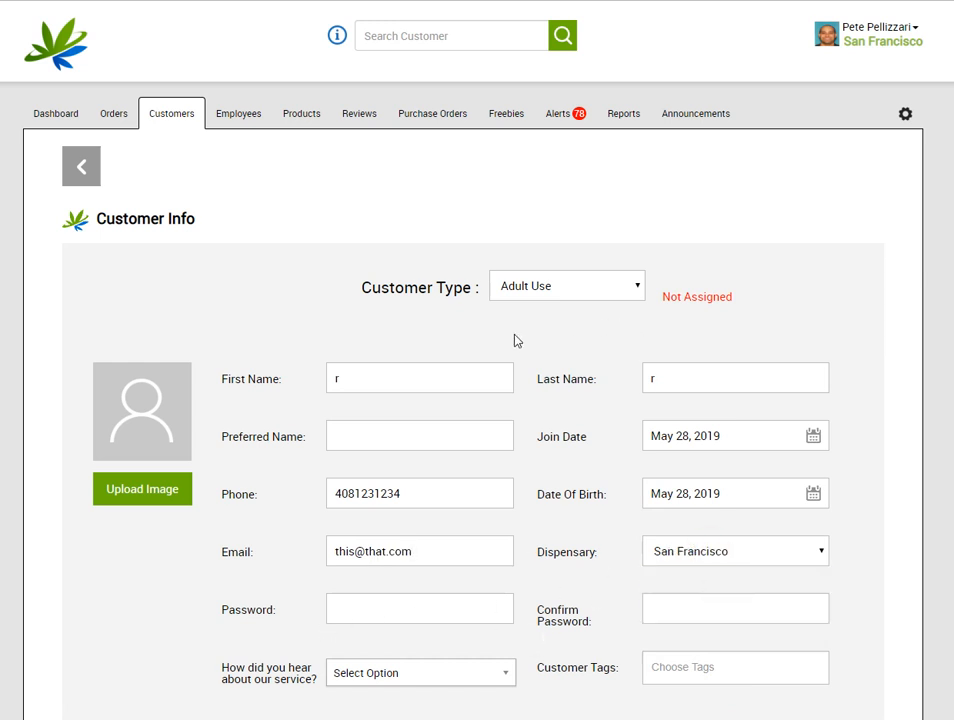
Correct the customer's full name and save the new record
left_click(458, 378)
left_click_drag(394, 377, 92, 377)
type("Rick")
scroll(341, 488, "down", 4)
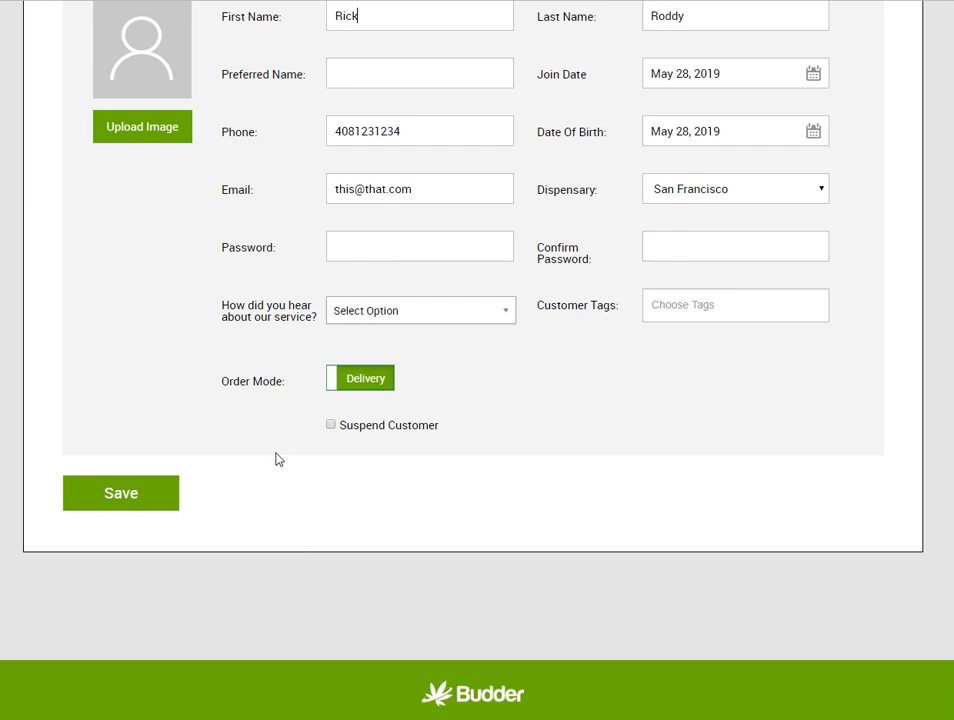
left_click(147, 500)
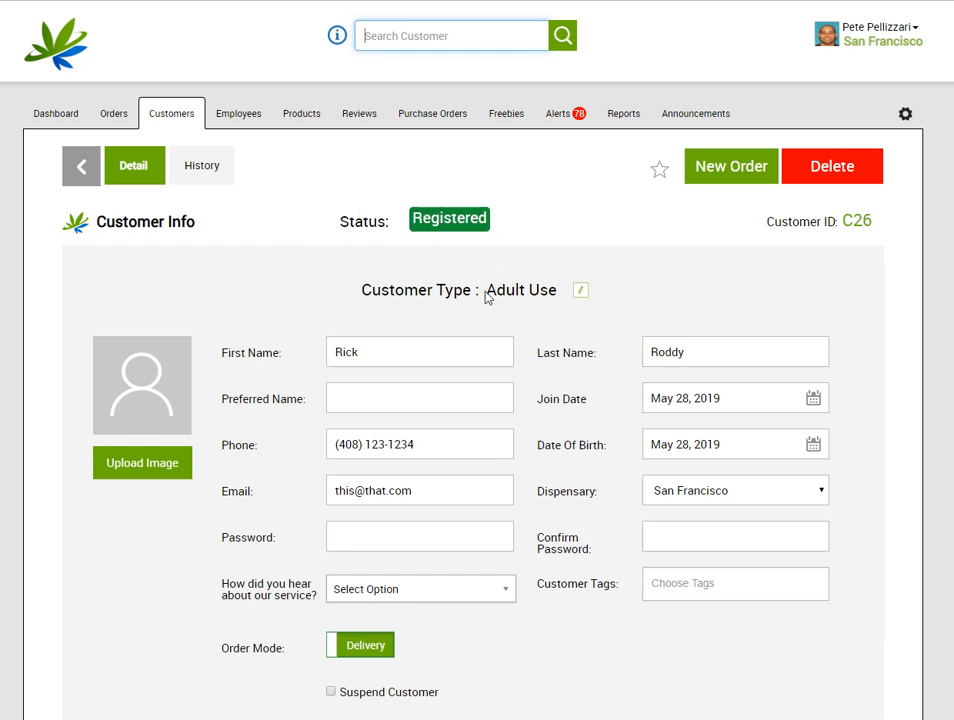
Review the saved Registered Adult Use record and make its Customer Type editable
left_click_drag(487, 290, 560, 289)
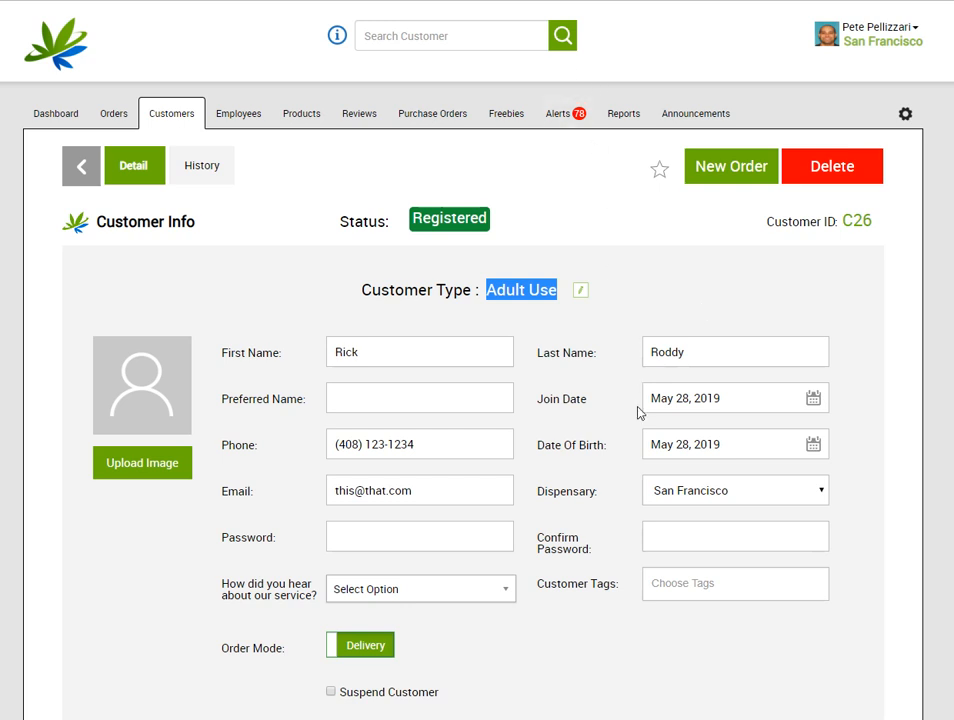
scroll(637, 405, "down", 4)
scroll(628, 383, "down", 6)
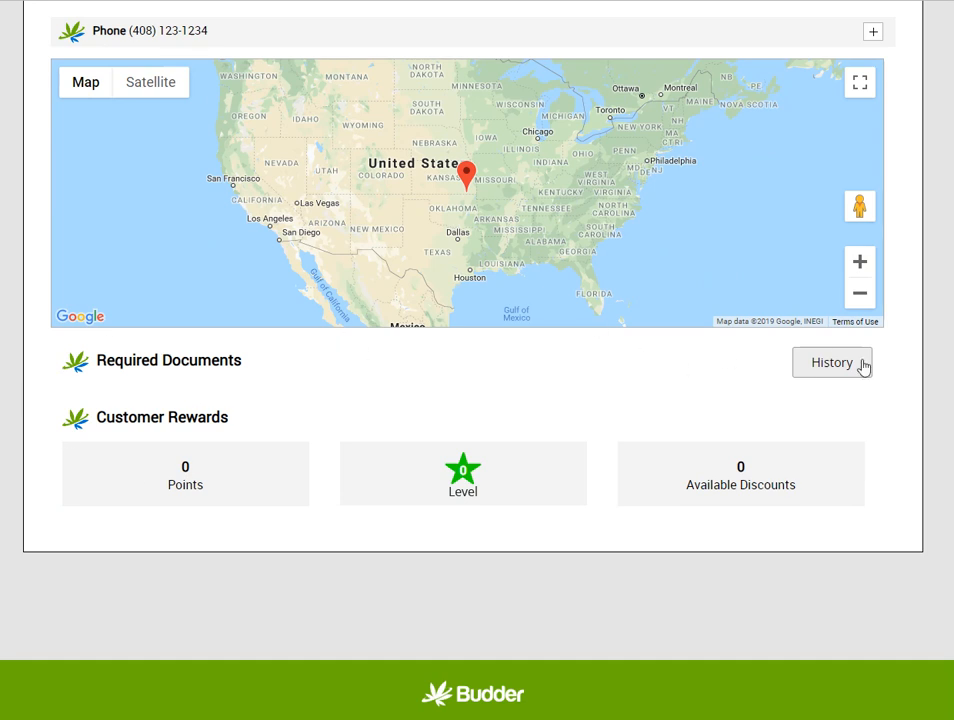
scroll(447, 456, "up", 1)
scroll(447, 456, "up", 10)
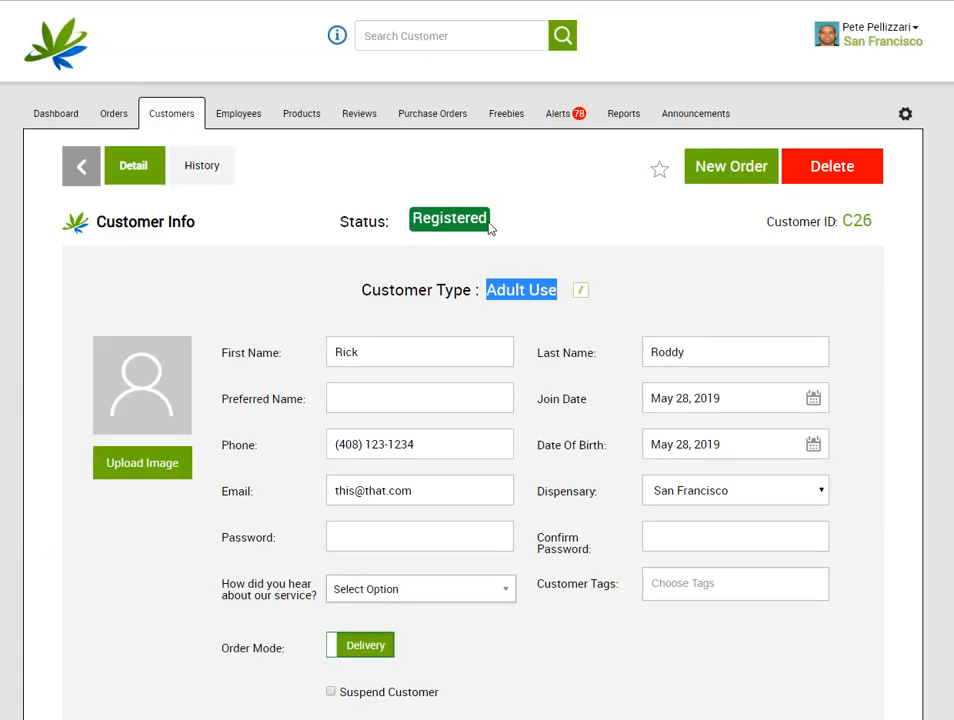
left_click(585, 288)
Change the customer type to Distributor, set business name 'This', and save
left_click(586, 289)
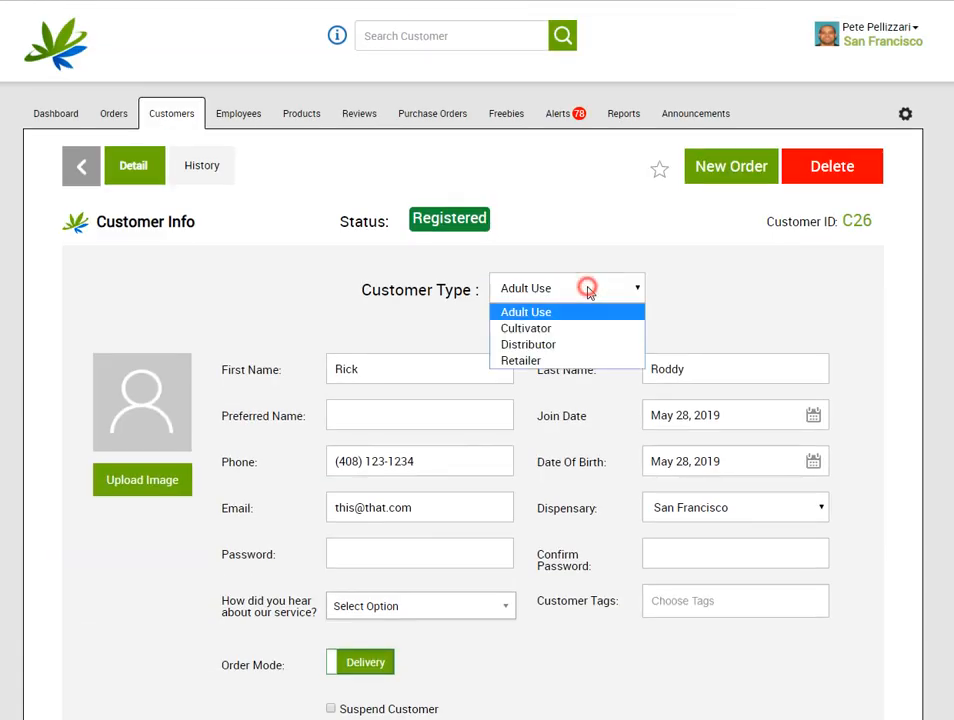
left_click(576, 344)
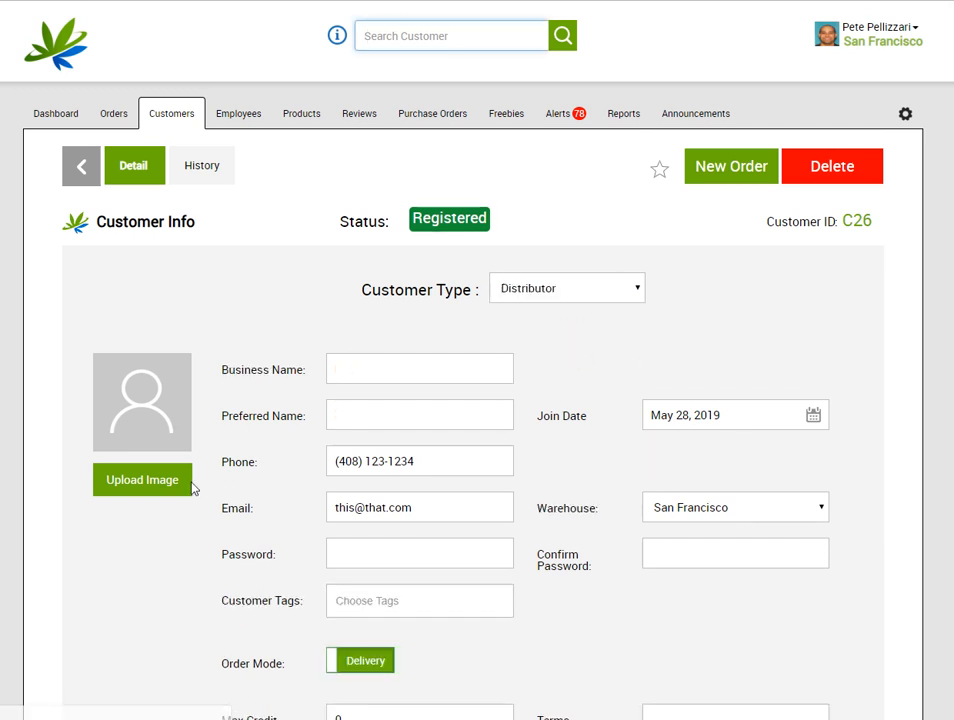
scroll(153, 620, "down", 2)
left_click(379, 217)
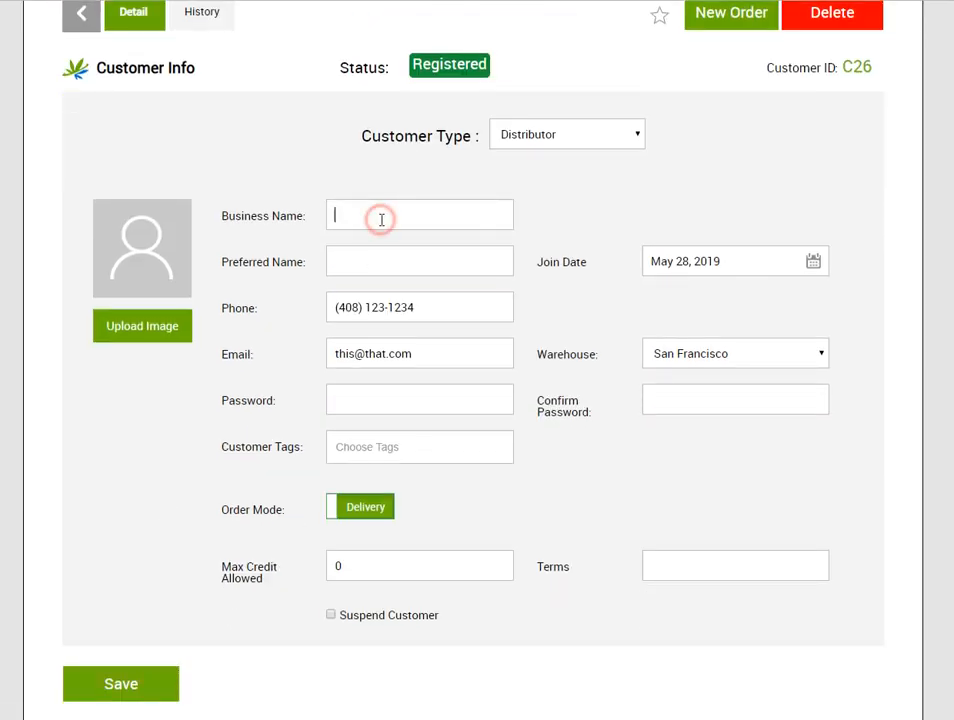
type("This")
left_click(155, 683)
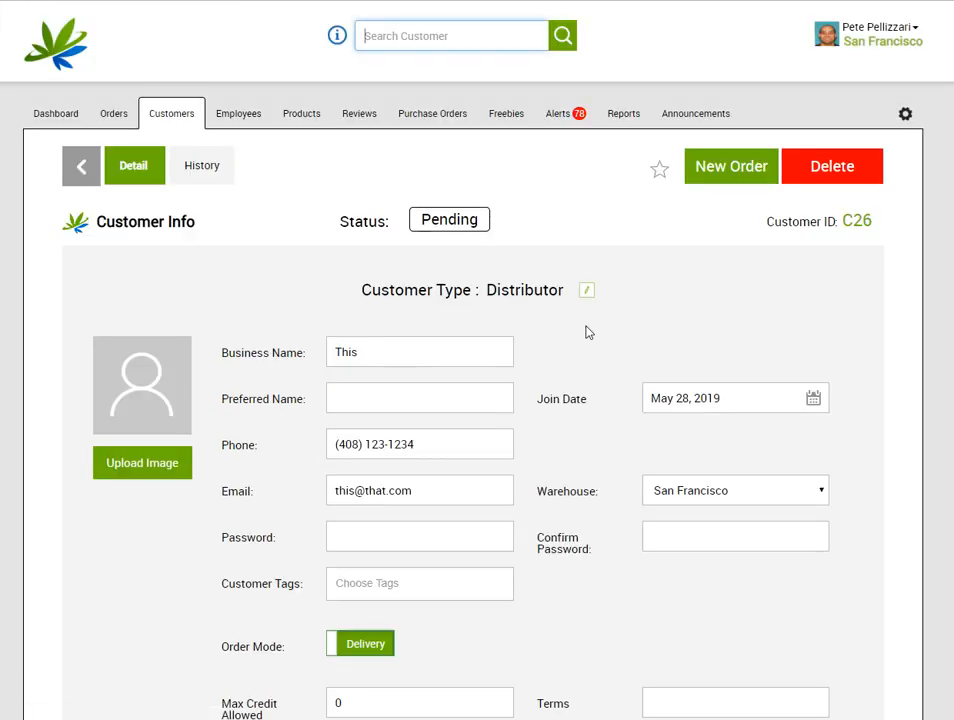
scroll(588, 332, "down", 10)
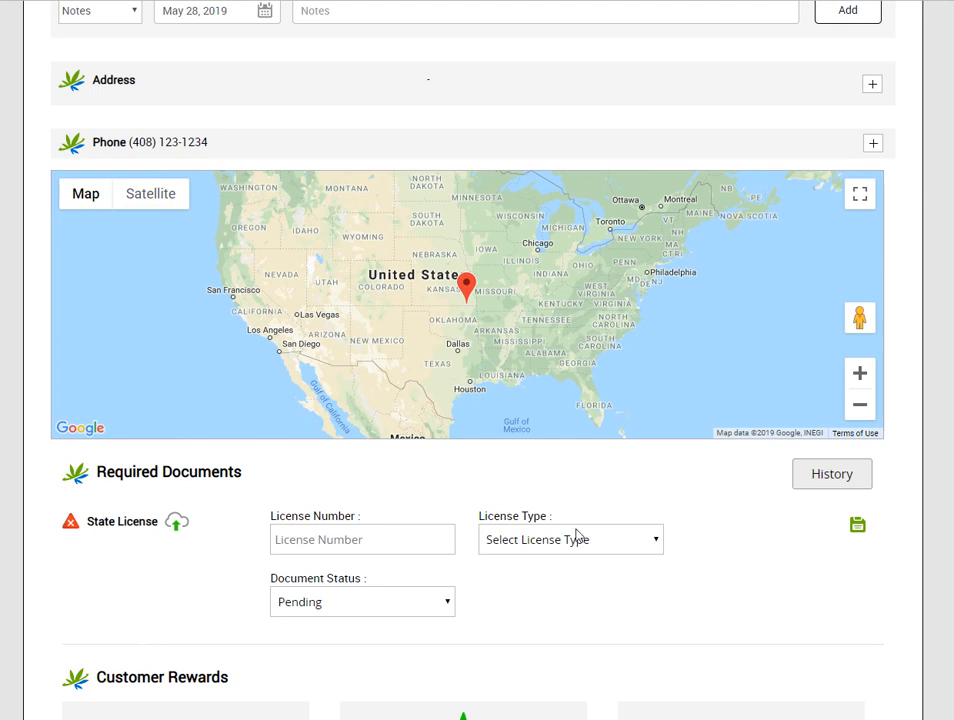
scroll(483, 494, "up", 6)
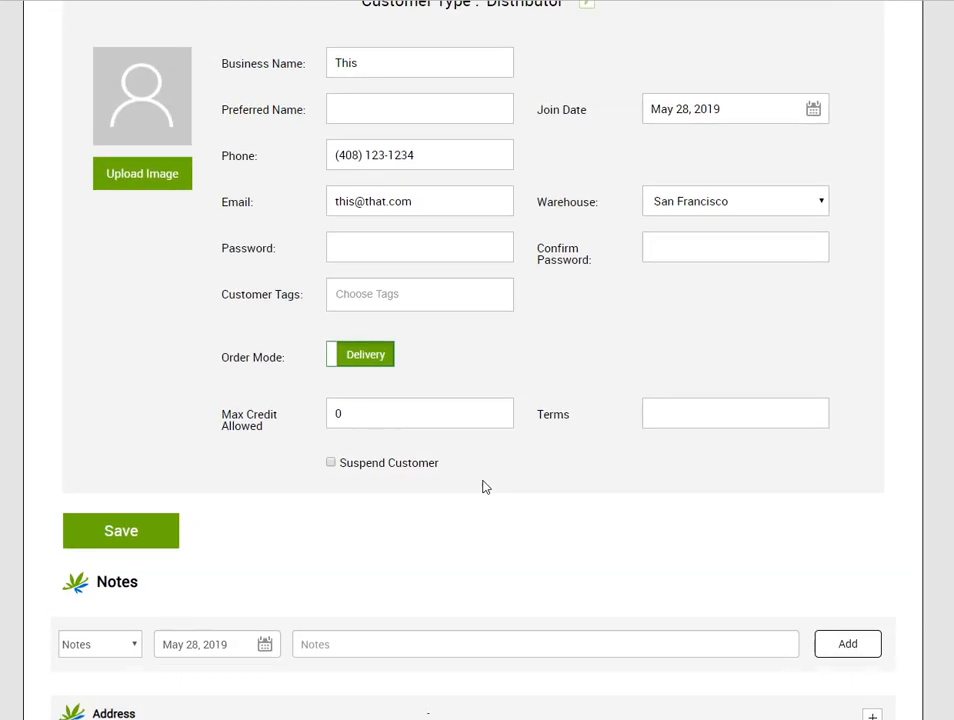
scroll(483, 487, "up", 3)
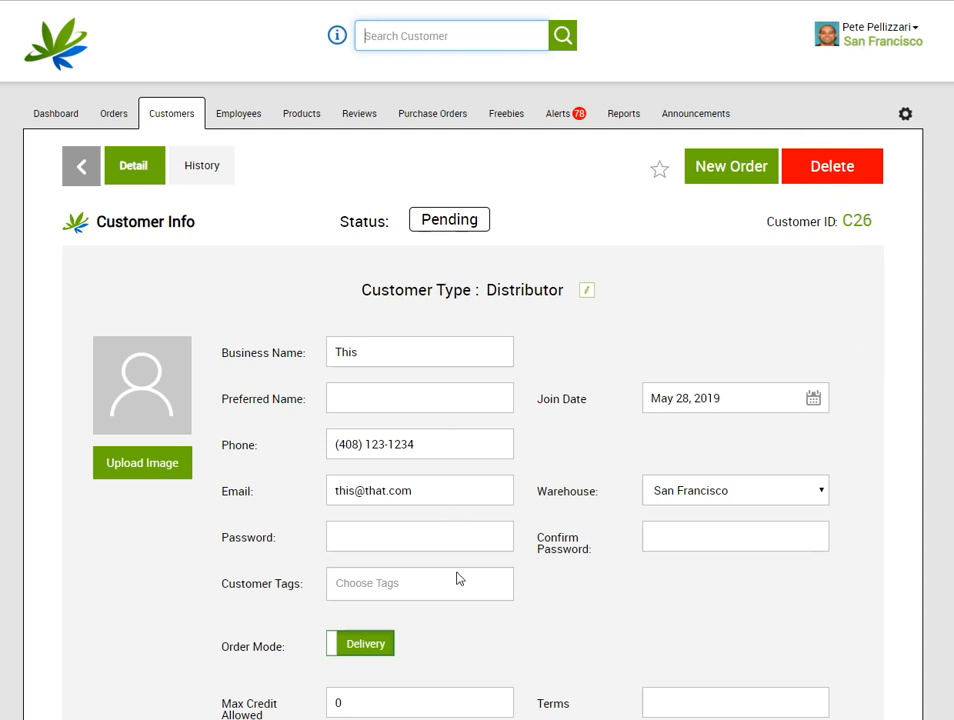
scroll(473, 571, "down", 4)
scroll(488, 560, "up", 2)
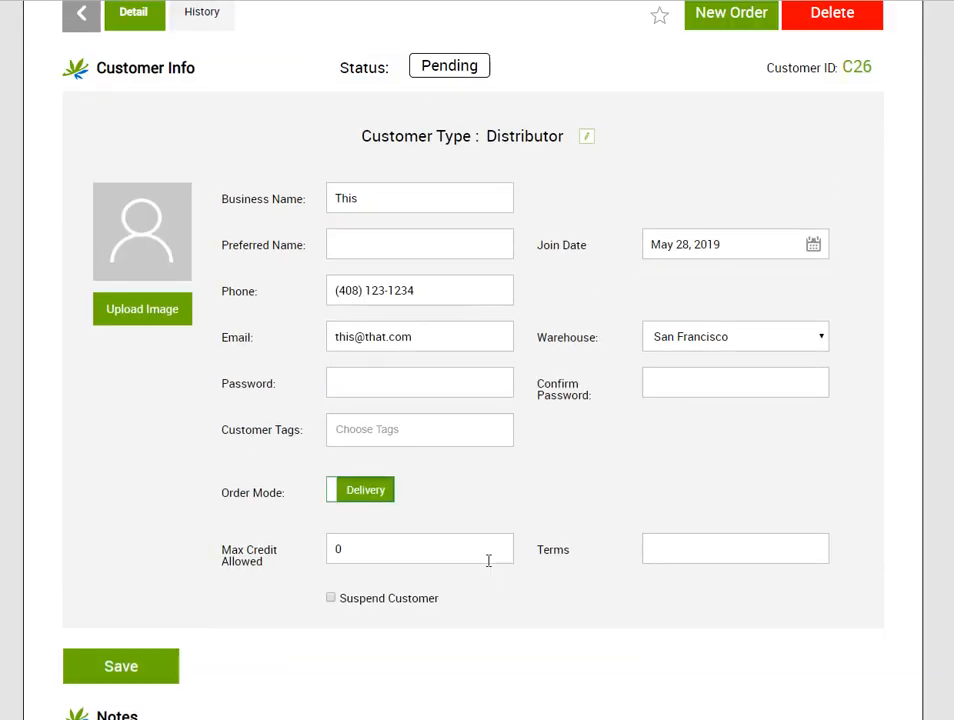
scroll(488, 560, "up", 1)
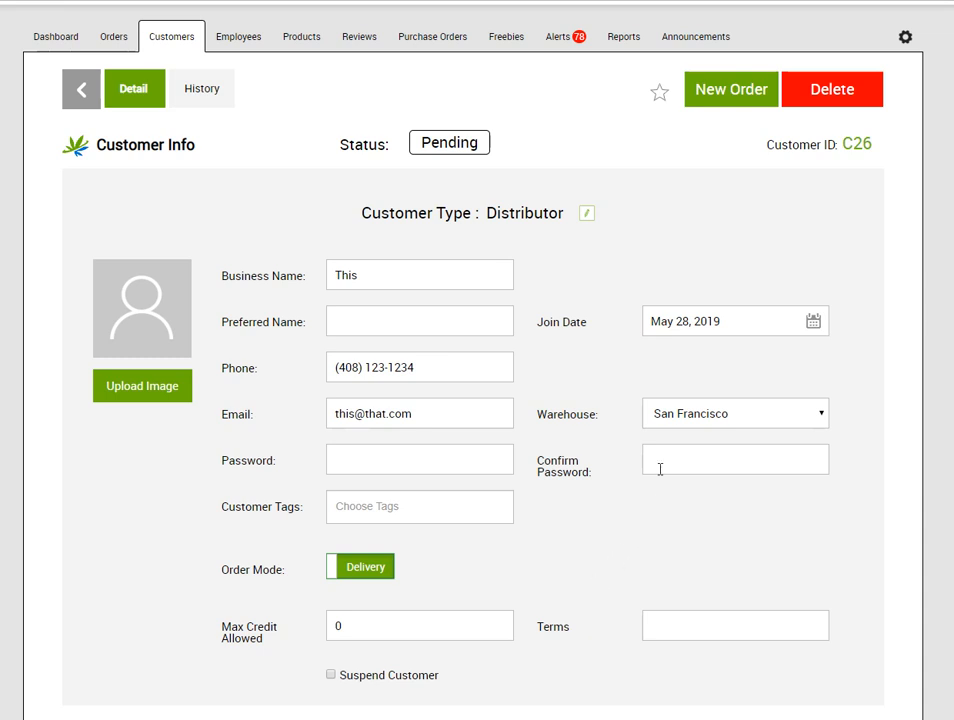
scroll(662, 471, "down", 5)
scroll(607, 449, "up", 2)
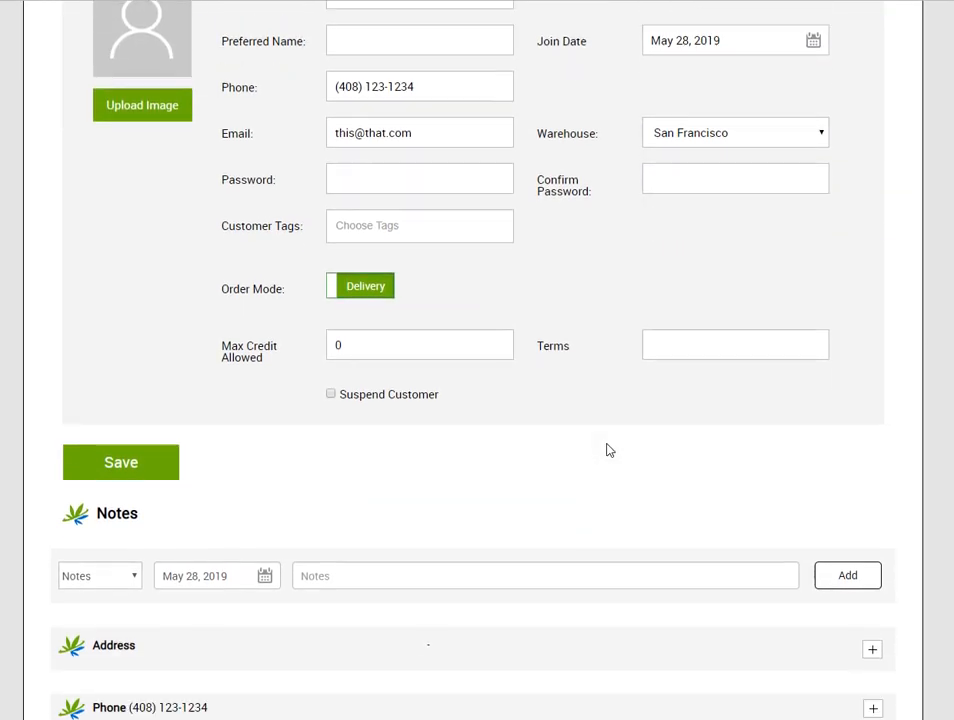
scroll(607, 448, "down", 7)
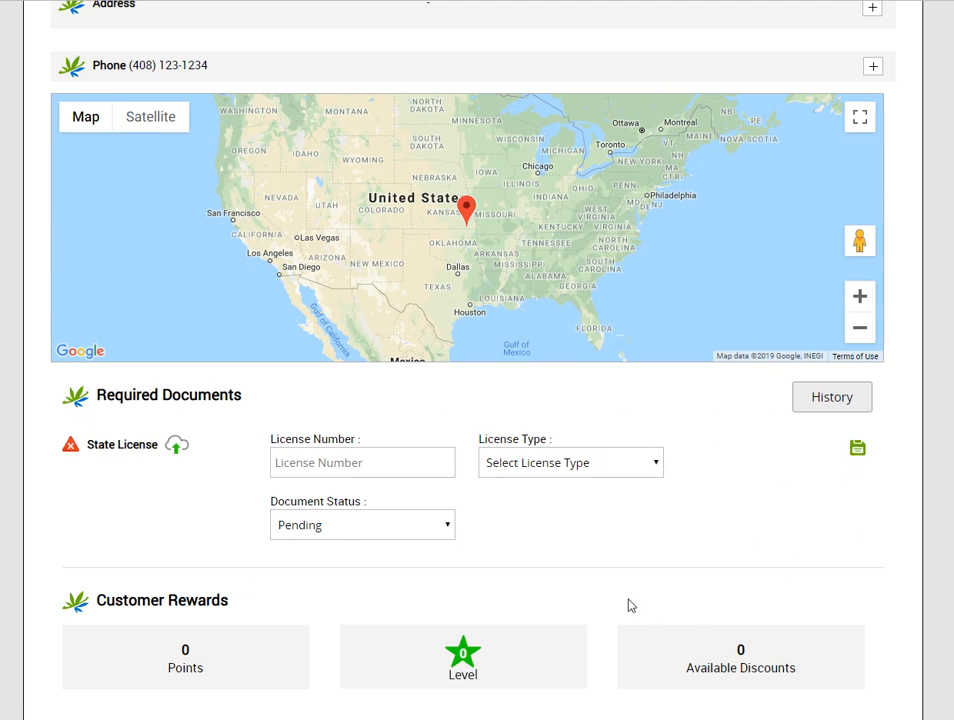
scroll(342, 447, "up", 5)
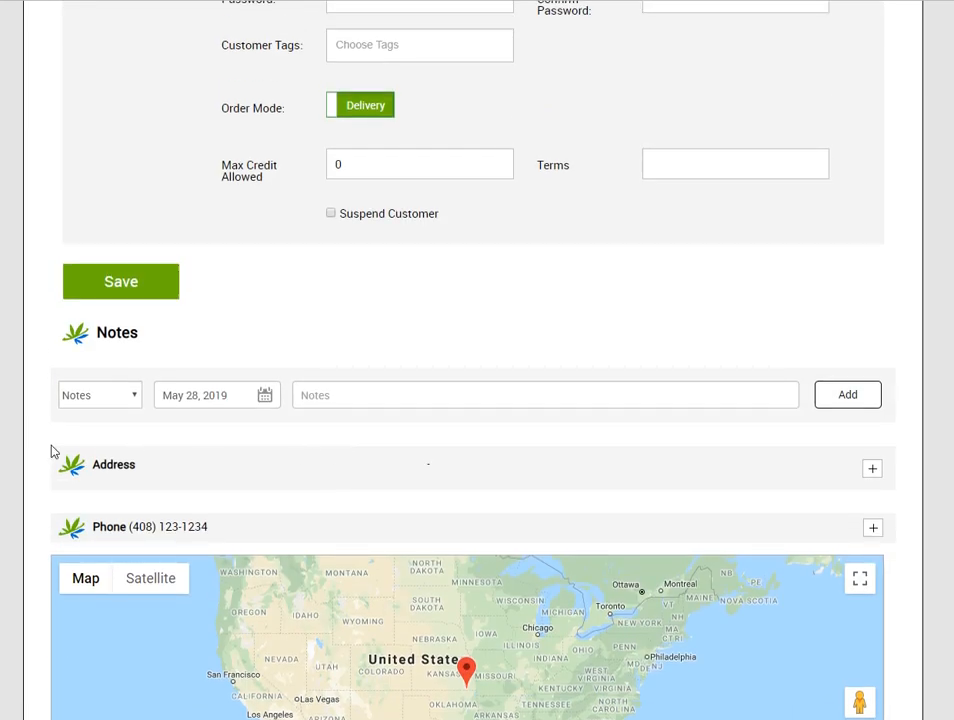
scroll(292, 464, "up", 5)
scroll(181, 543, "down", 5)
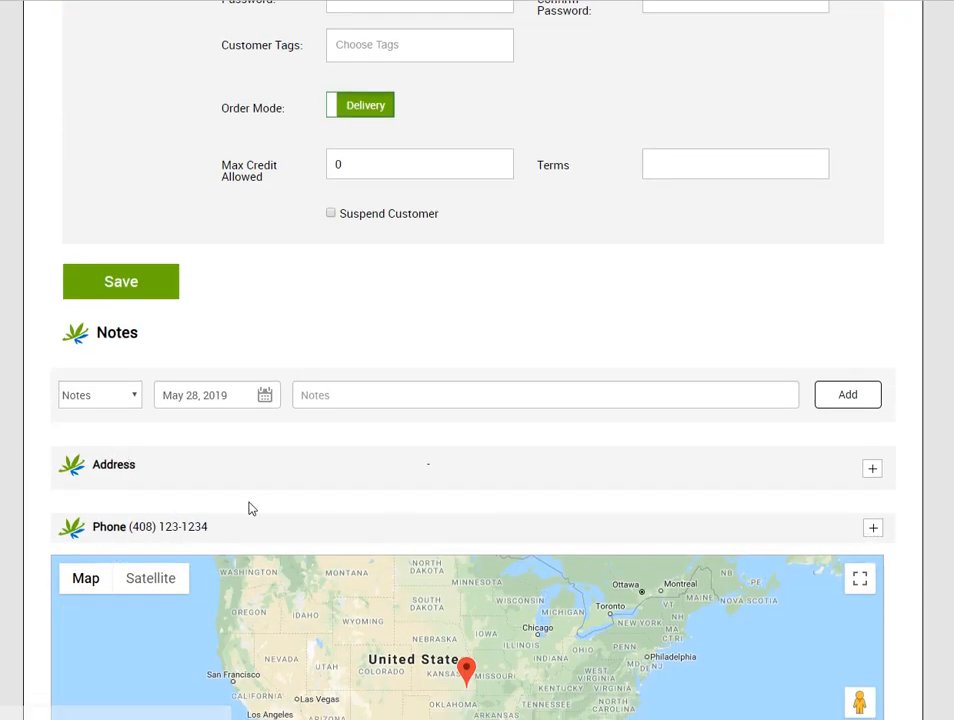
Add a first address in Union City, CA with the note 'This is a note'
left_click(873, 469)
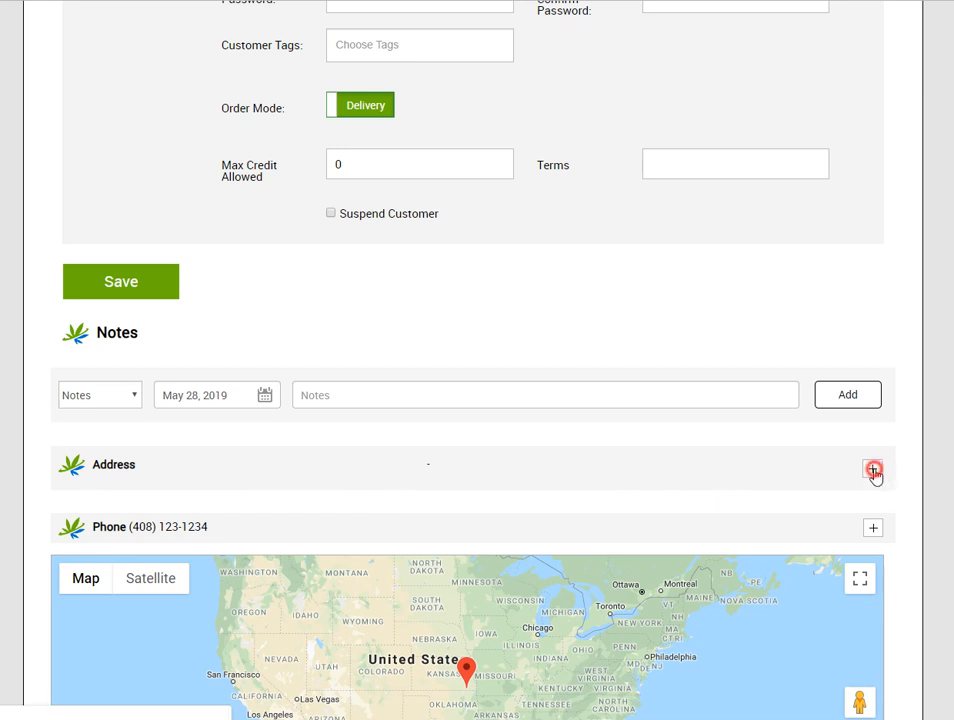
left_click(160, 511)
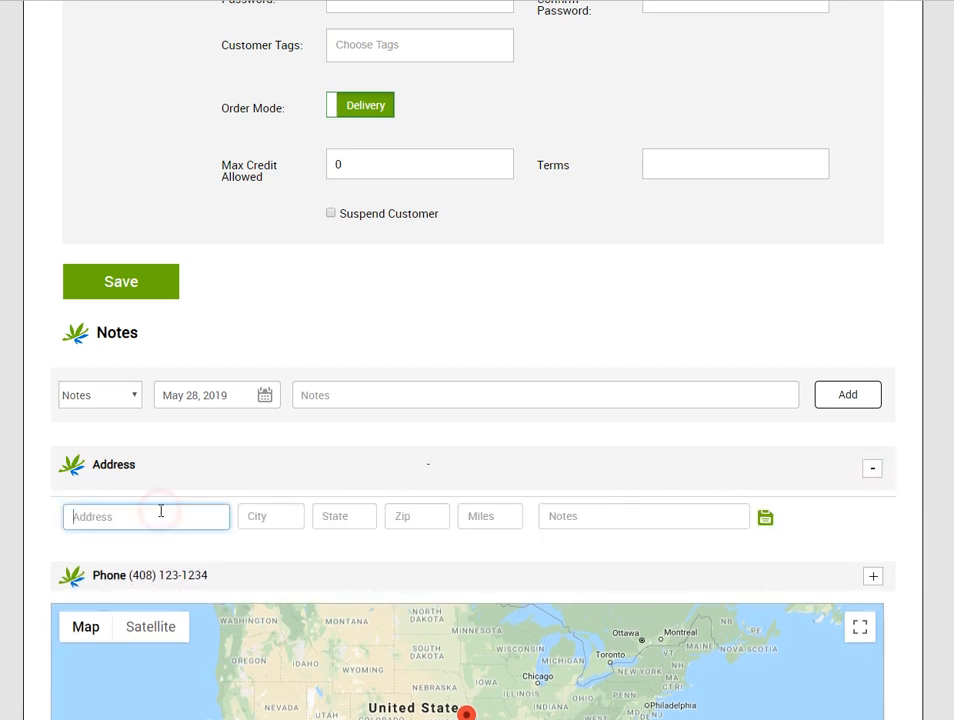
key("Tab")
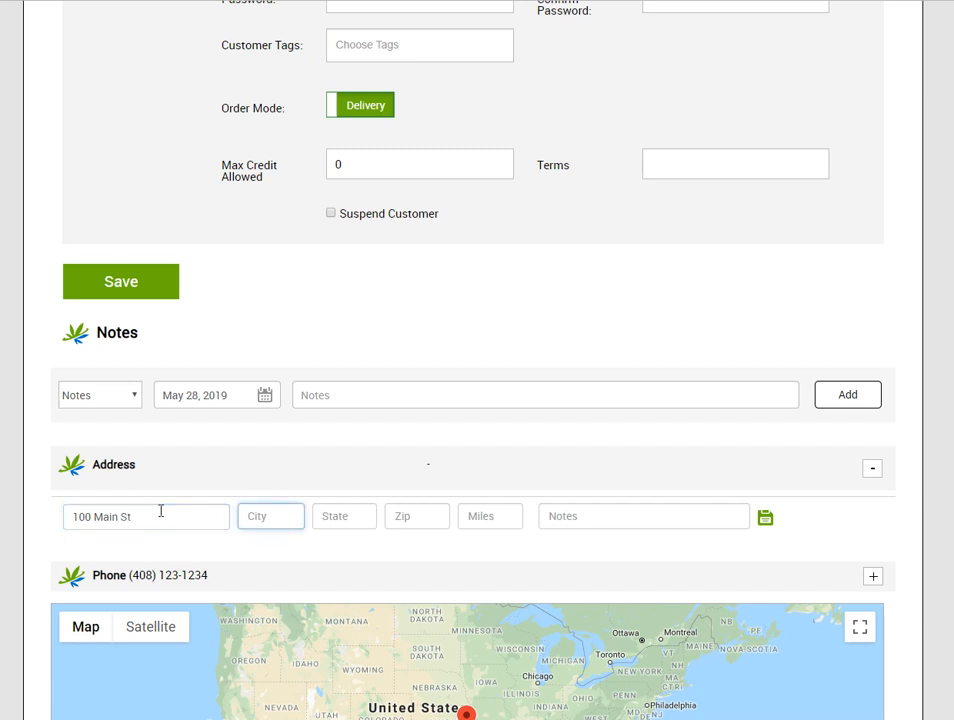
type("Union City")
key("Tab")
type("CA")
key("Tab")
type("94587")
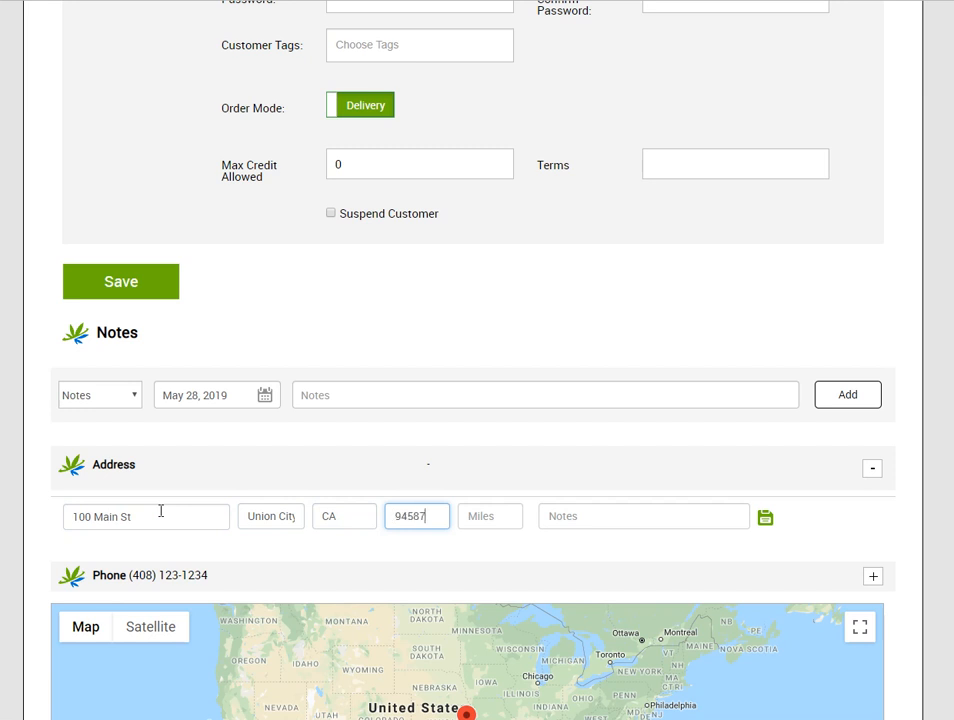
key("Tab")
key("Tab")
type("This is ")
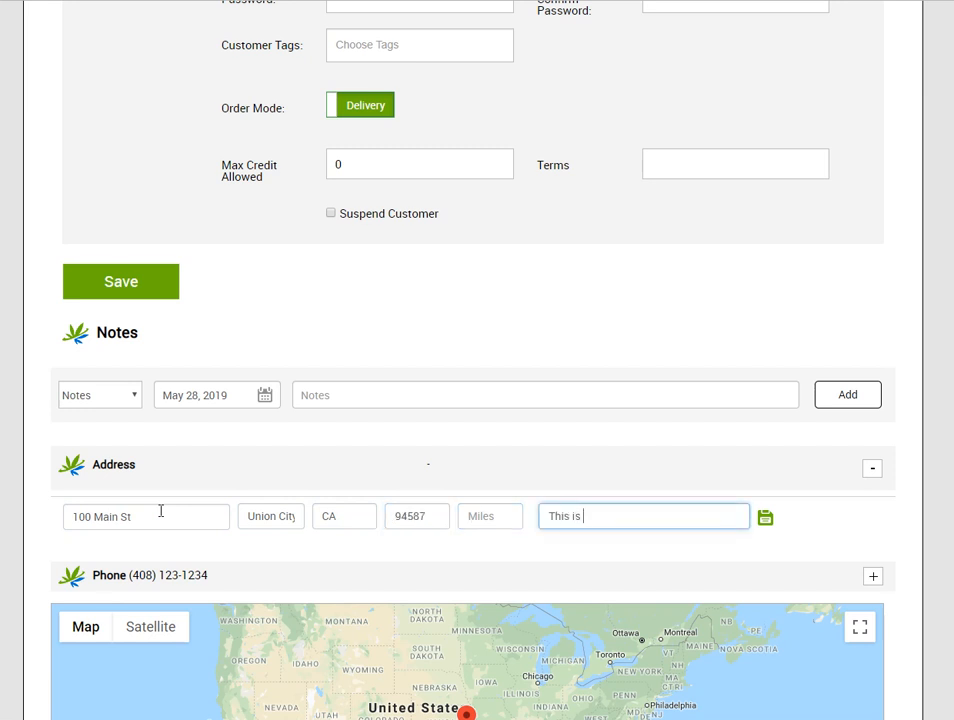
type("a note")
key("Return")
Add and save a second address in San Jose, CA
left_click(132, 563)
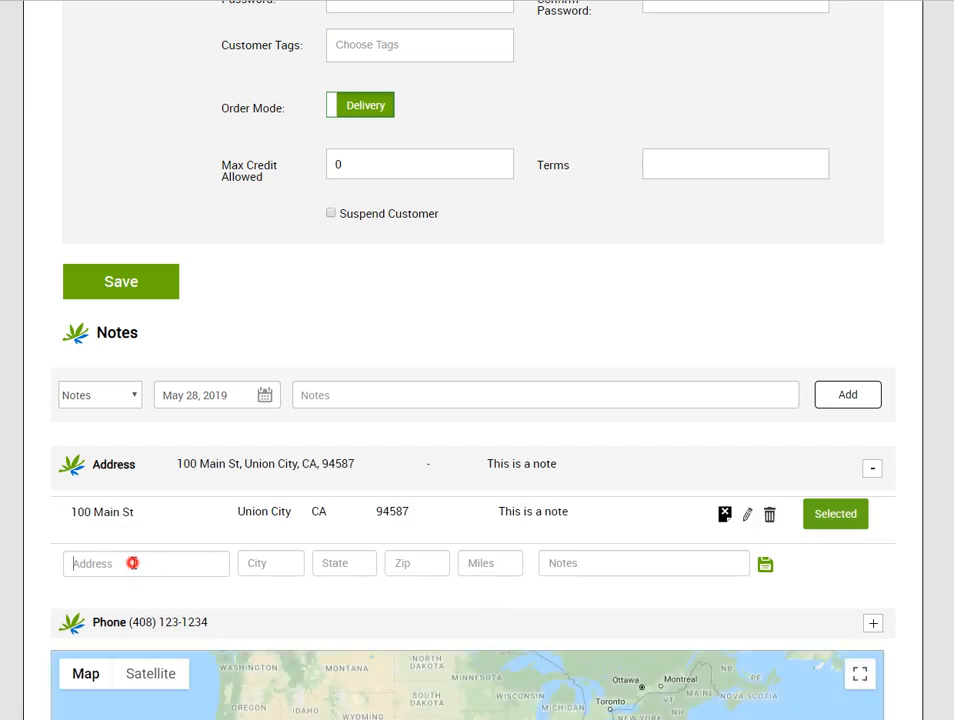
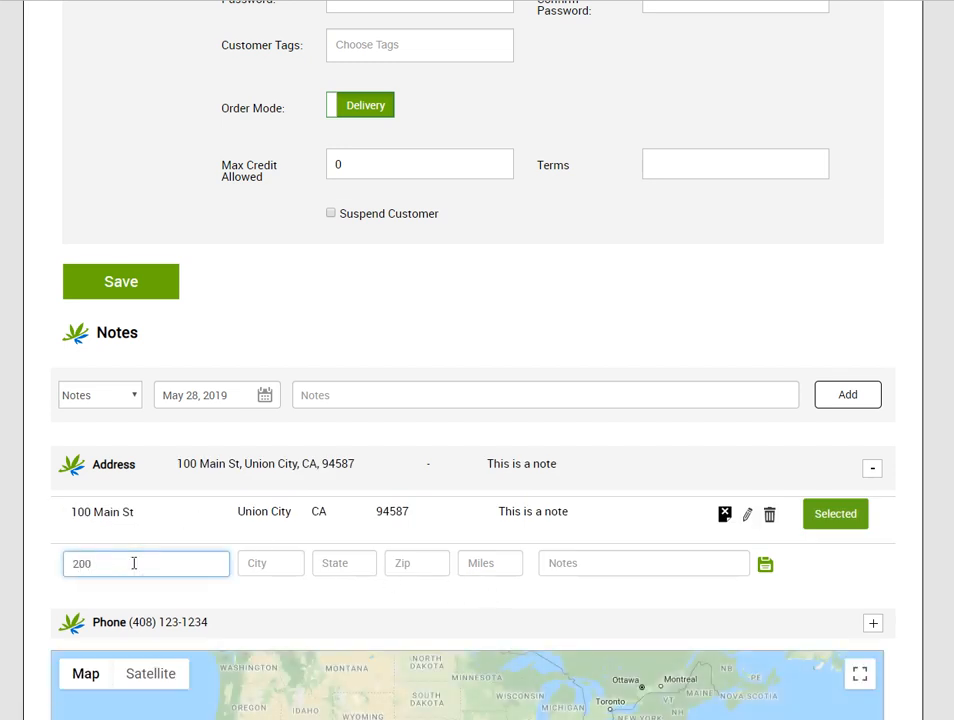
key("Tab")
type("San Jose")
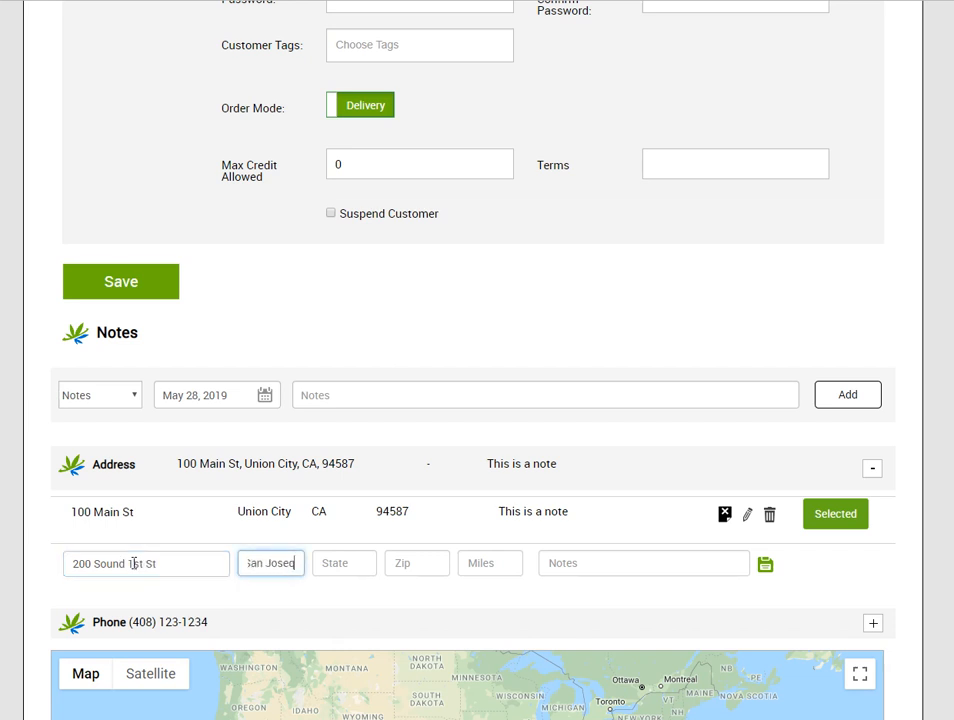
key("Tab")
type("CA")
key("Tab")
type("94")
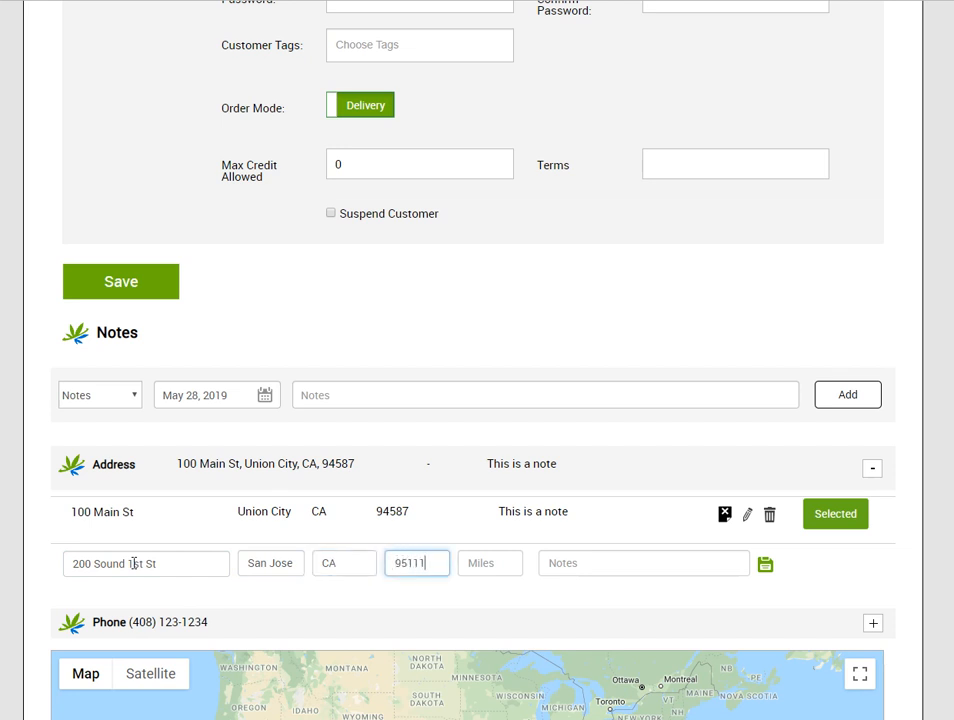
left_click(765, 565)
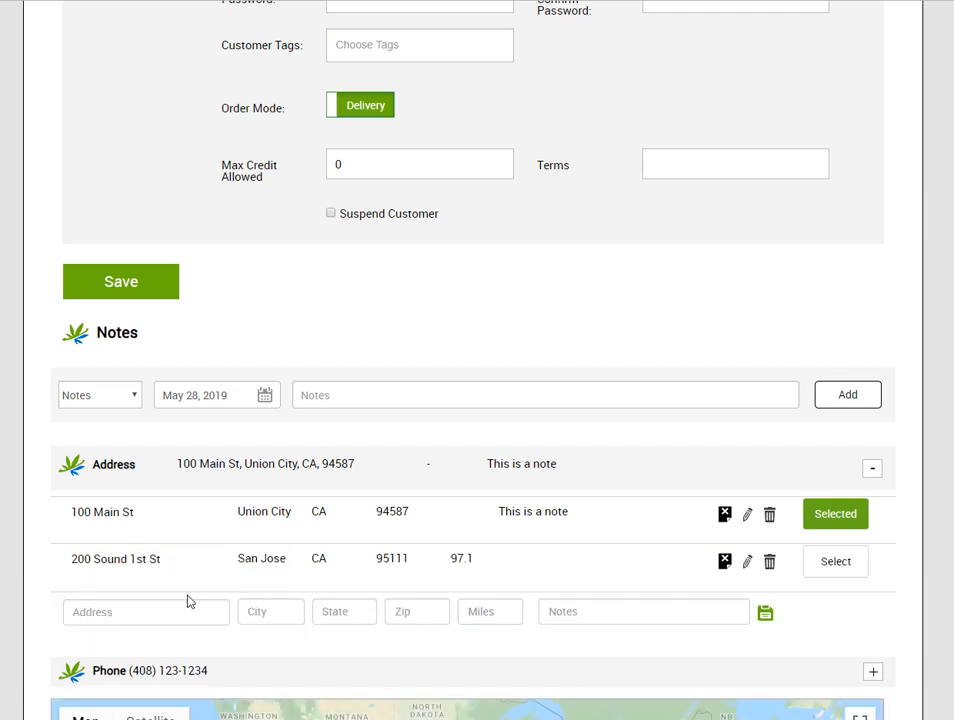
Make the San Jose address the customer's selected address
left_click(835, 561)
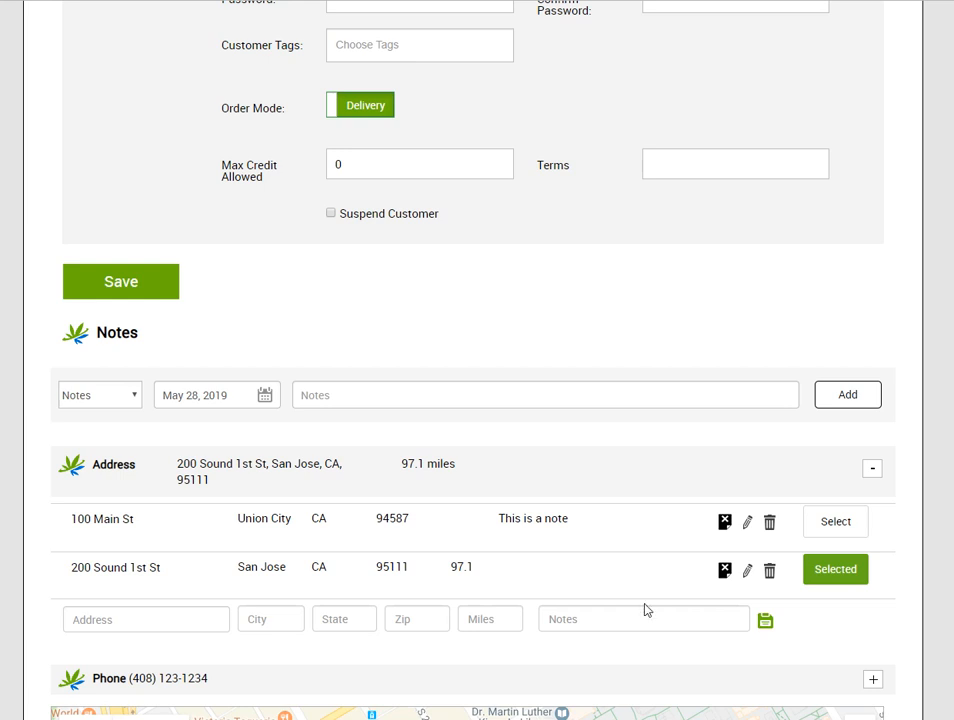
scroll(645, 610, "up", 1)
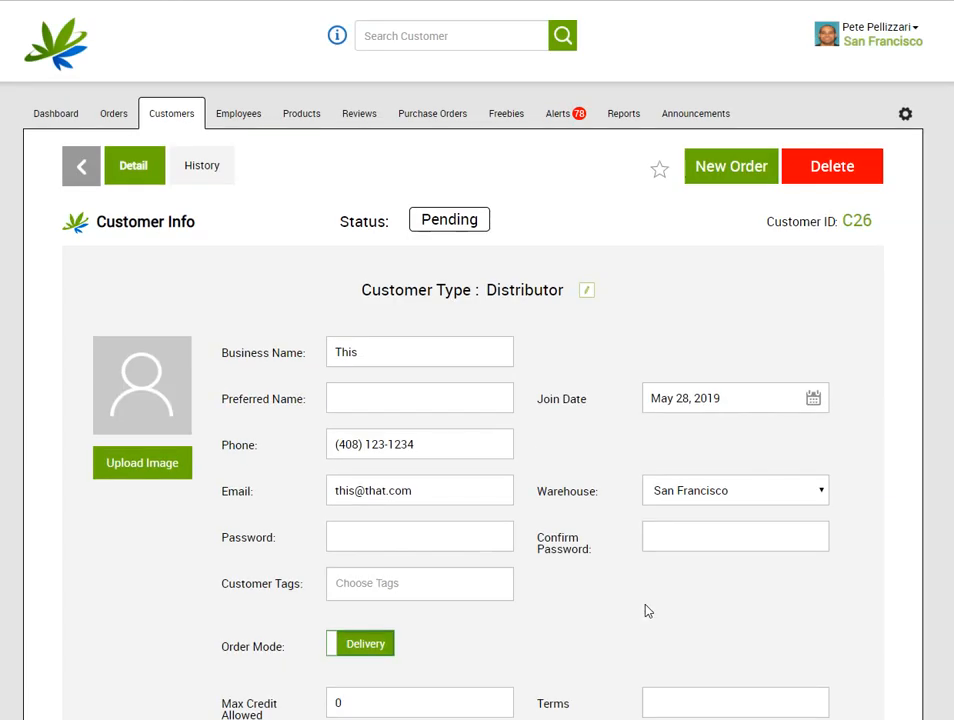
scroll(648, 607, "down", 6)
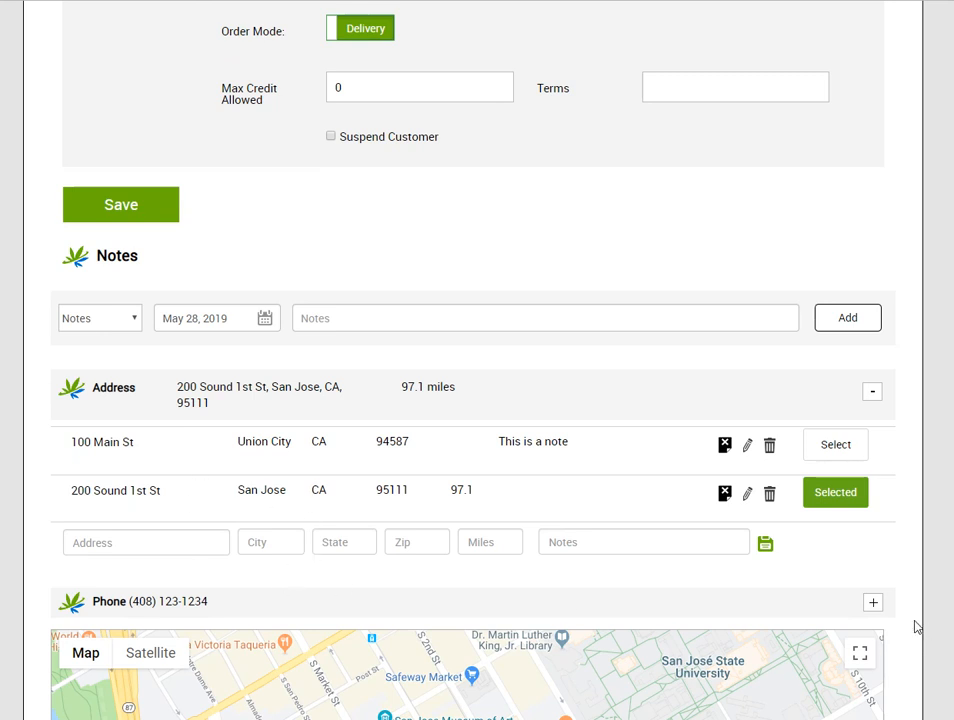
Expand the Phone section and go to the new contact's Contact Name field
left_click(873, 606)
scroll(400, 560, "down", 3)
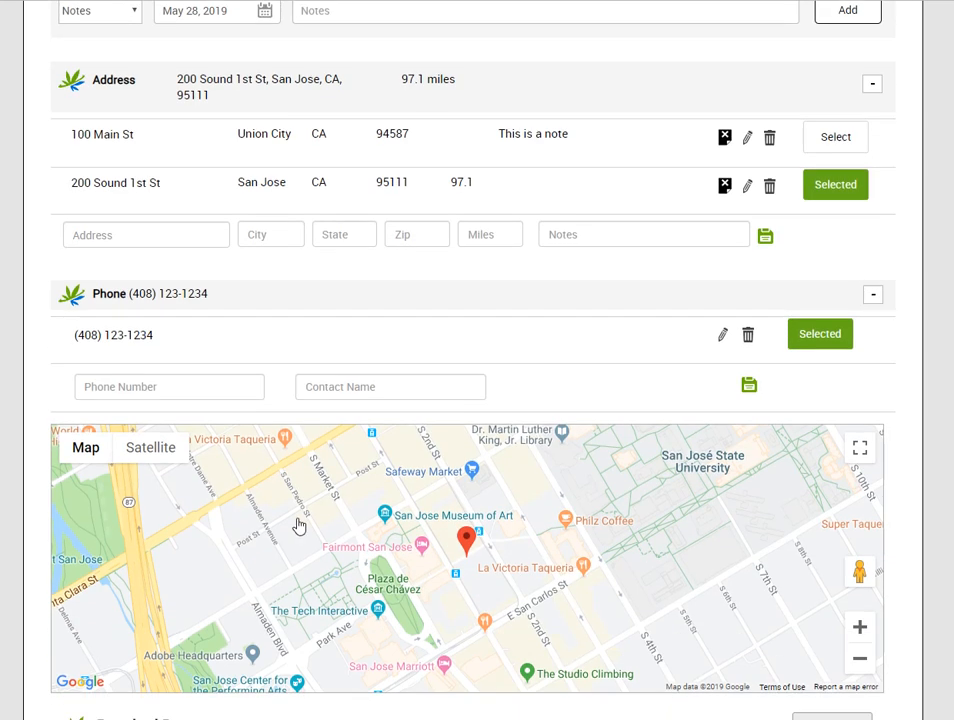
scroll(398, 273, "up", 10)
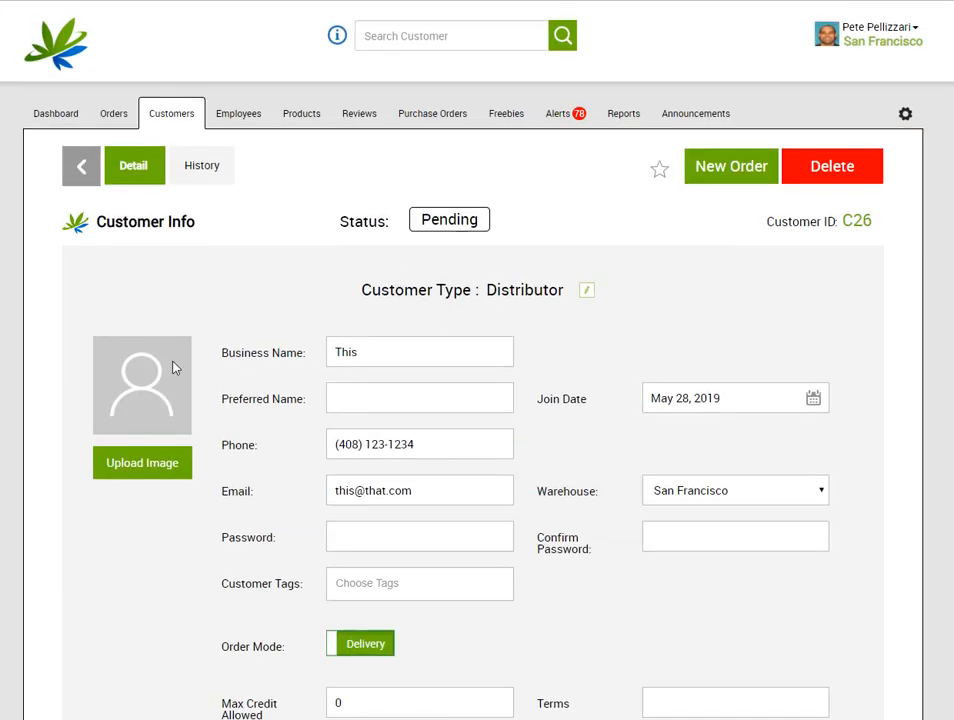
left_click_drag(222, 352, 309, 347)
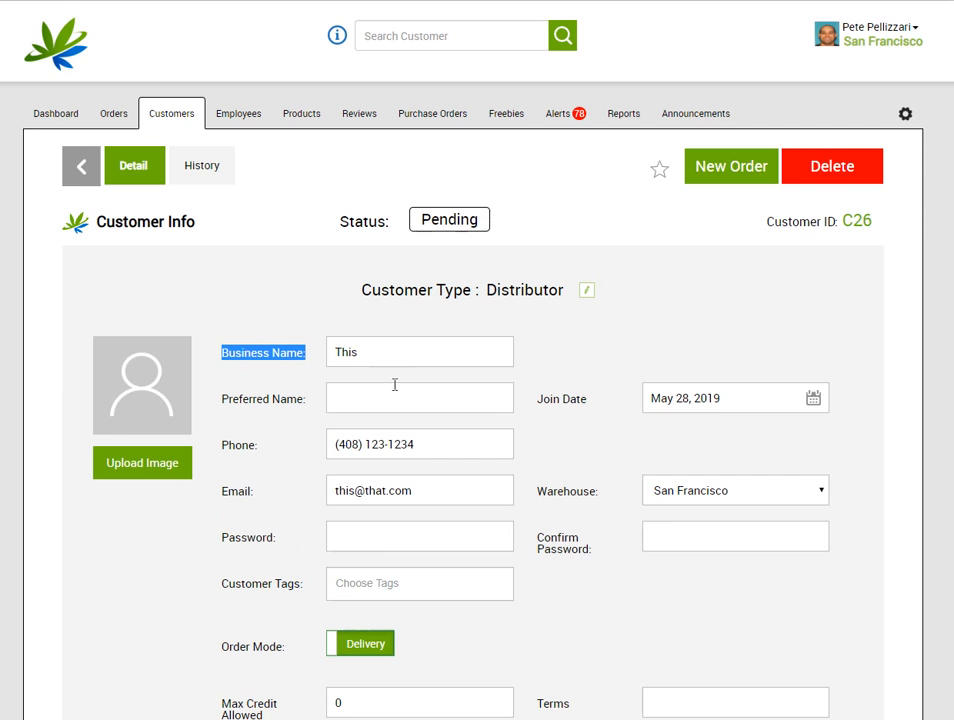
scroll(395, 384, "down", 6)
scroll(345, 452, "down", 3)
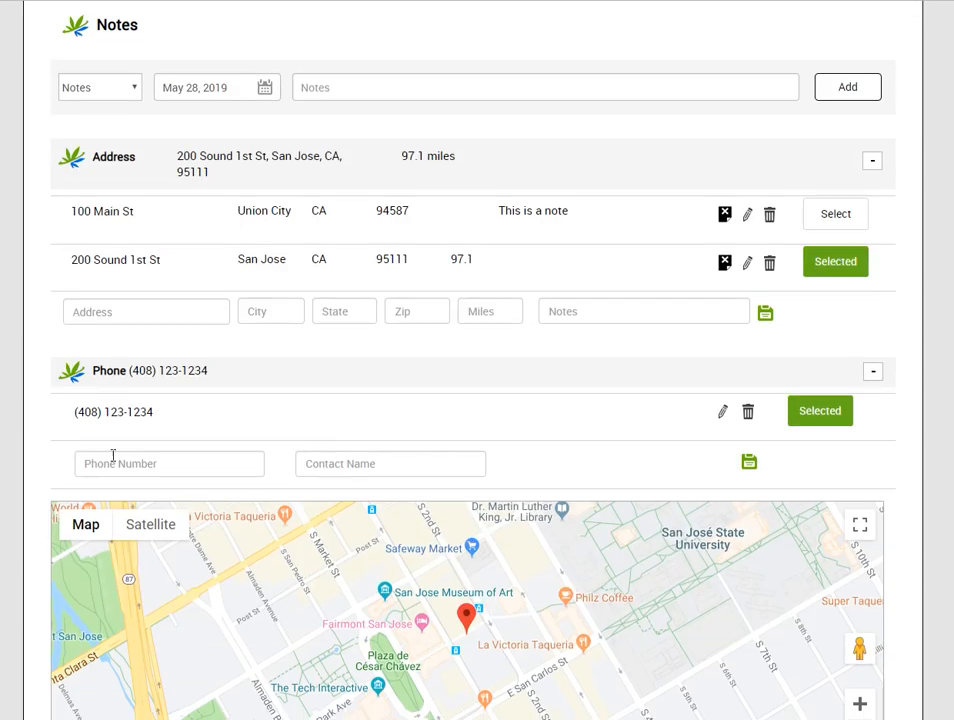
left_click(374, 461)
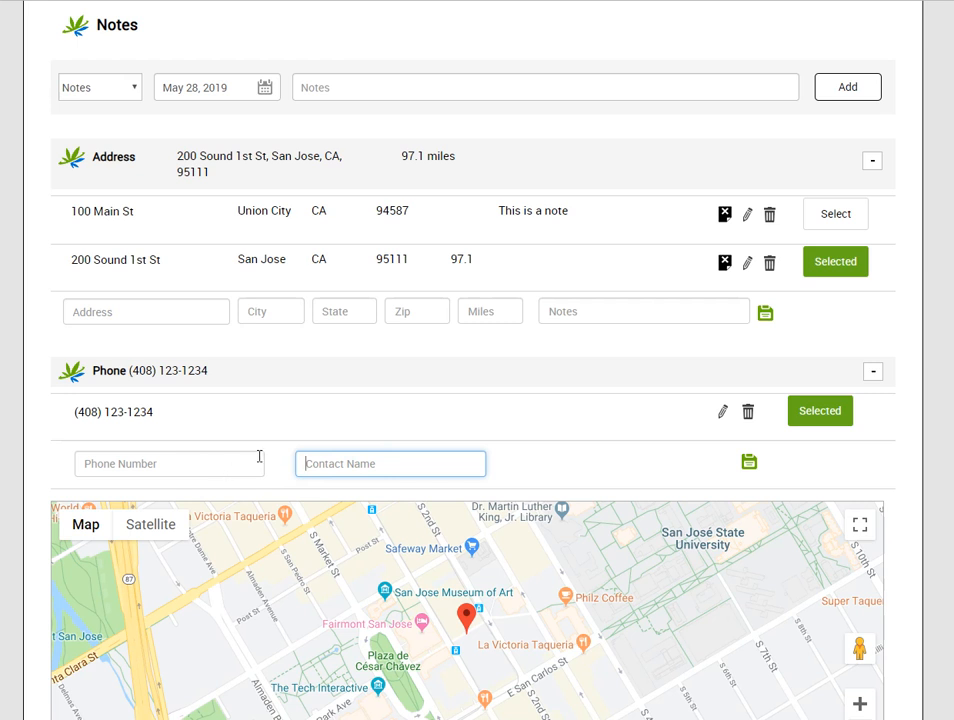
Add the contact's name to the existing phone entry and save it
left_click(718, 414)
left_click(405, 424)
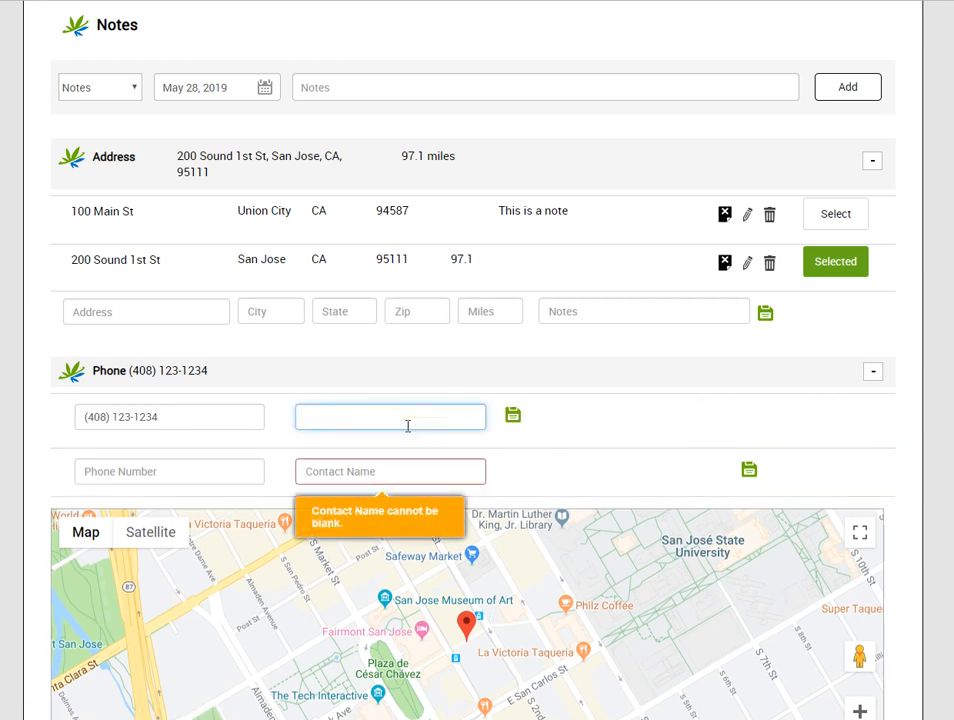
key("Return")
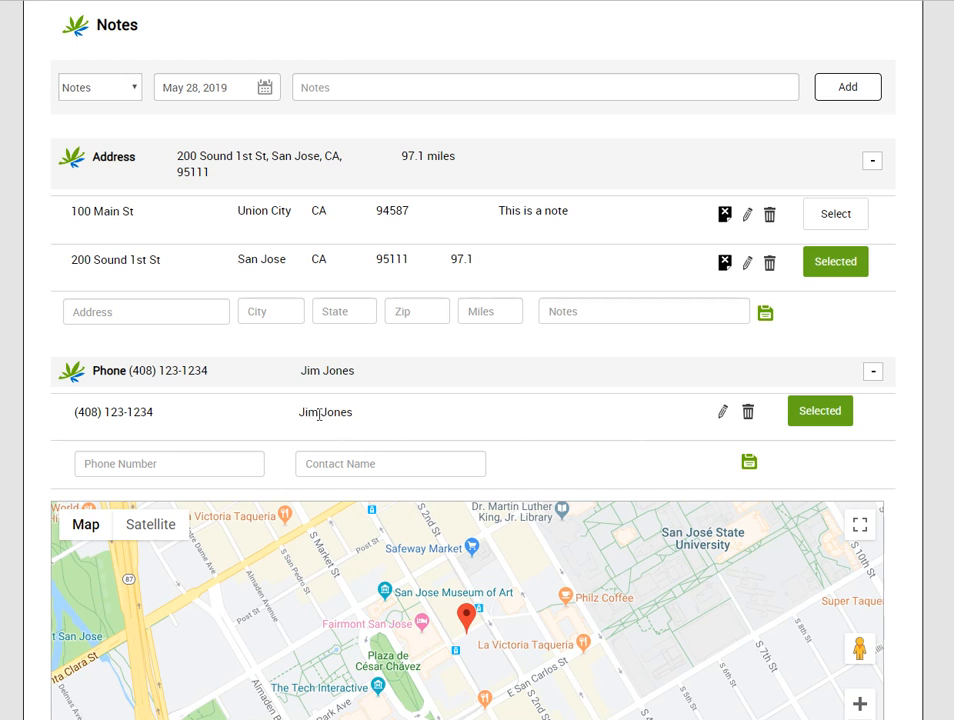
scroll(760, 556, "up", 5)
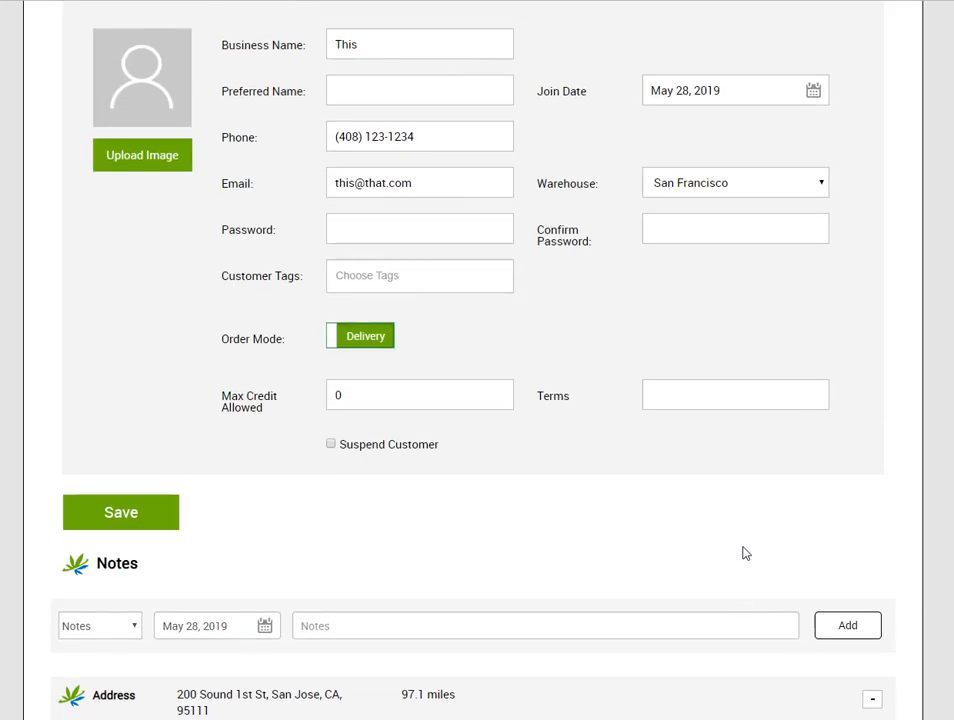
scroll(745, 553, "up", 3)
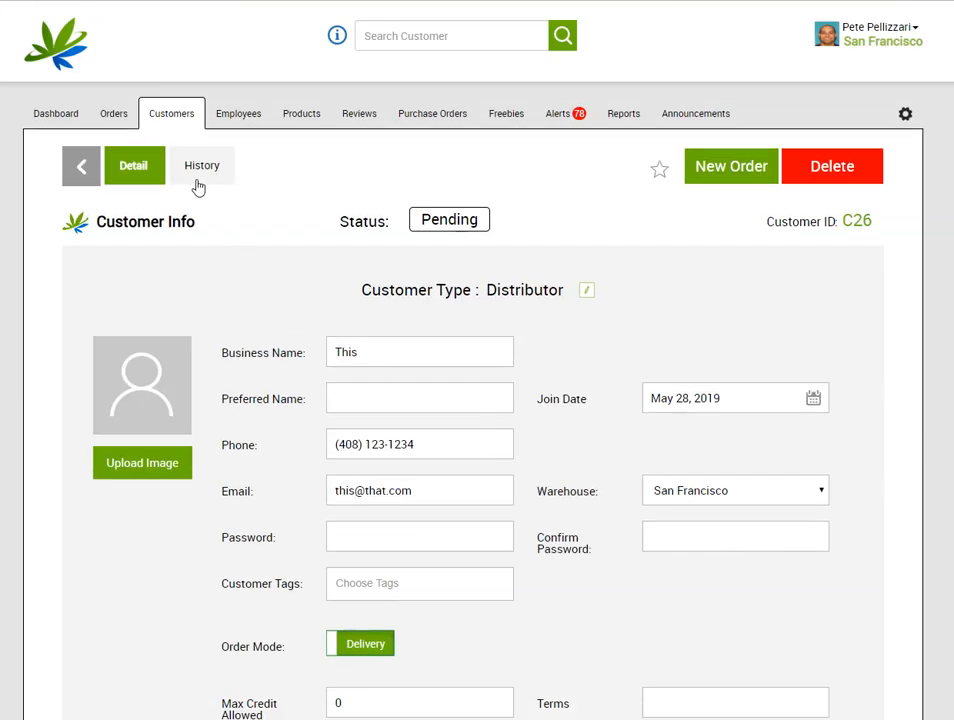
scroll(483, 405, "down", 9)
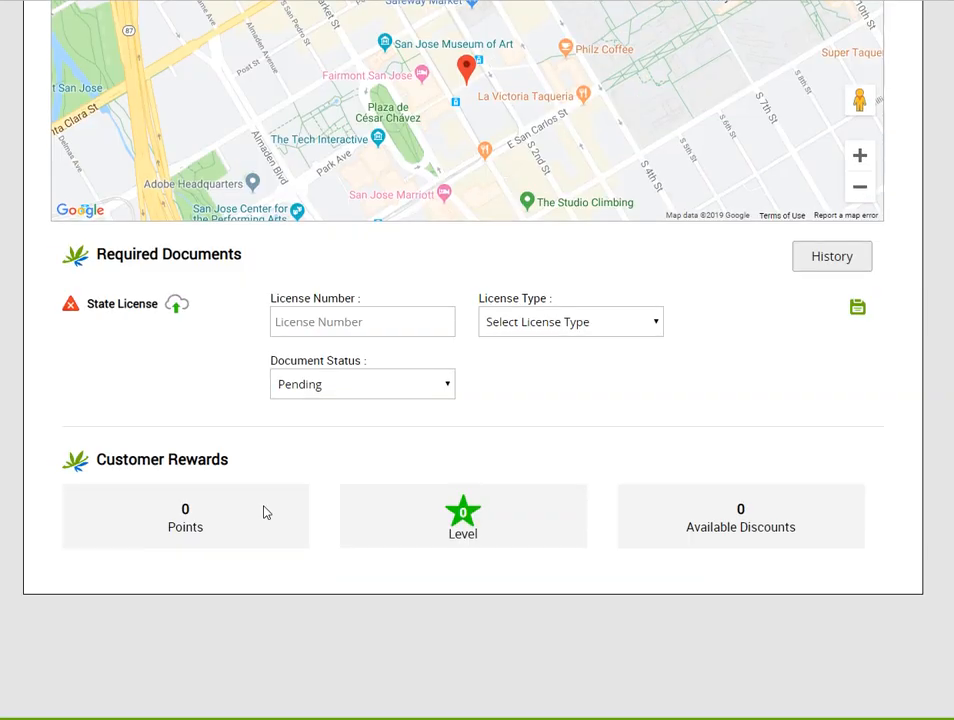
scroll(266, 511, "down", 5)
Choose the license image file to upload as the State License
left_click(176, 264)
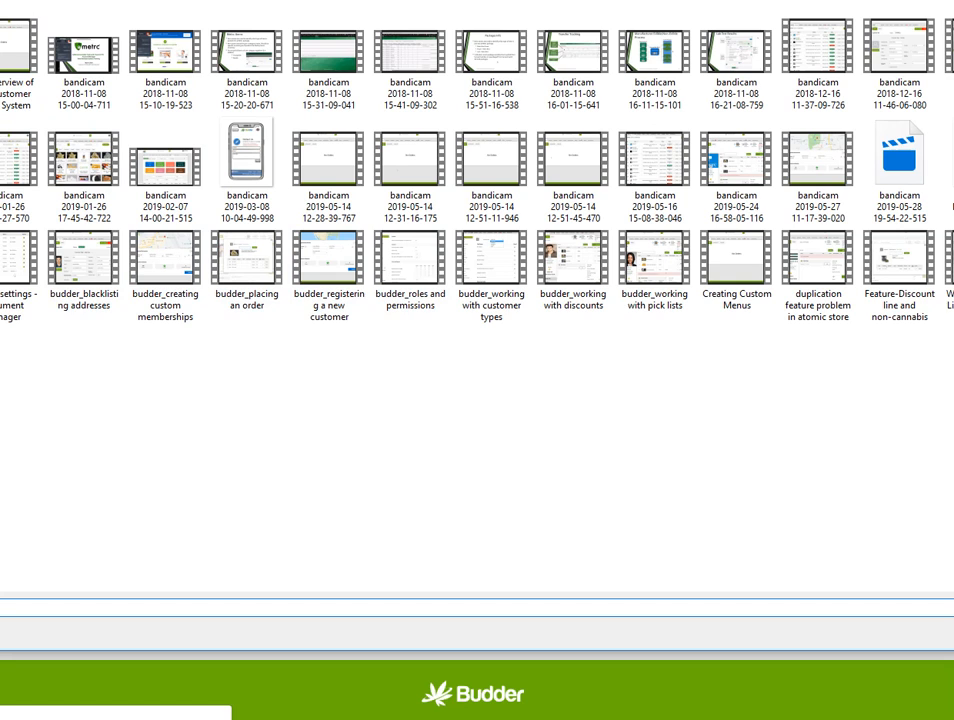
key("alt+Up")
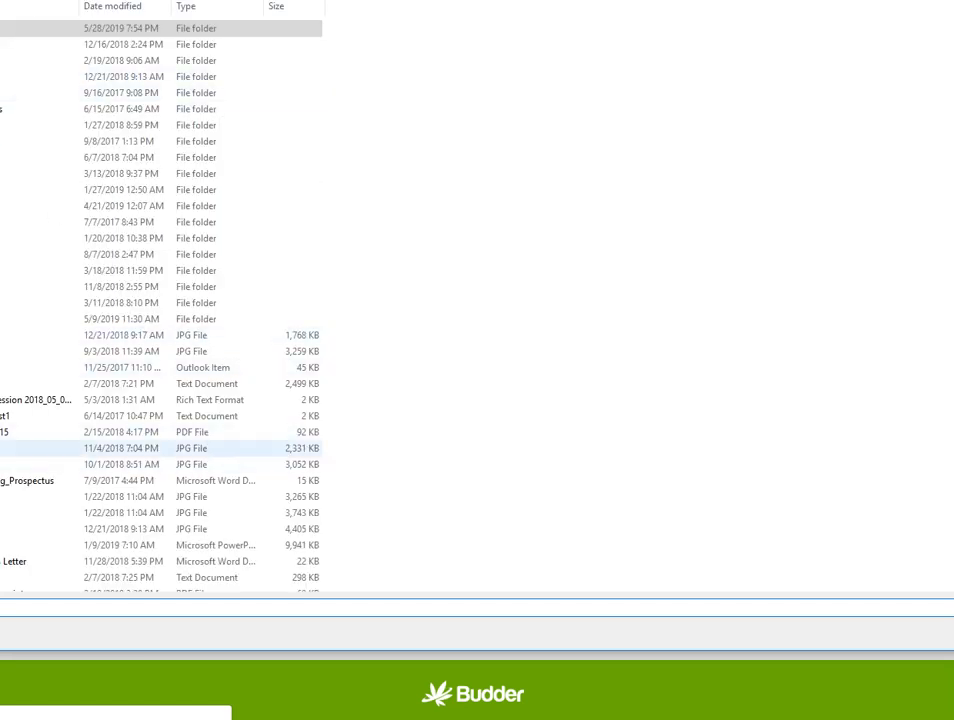
double_click(5, 448)
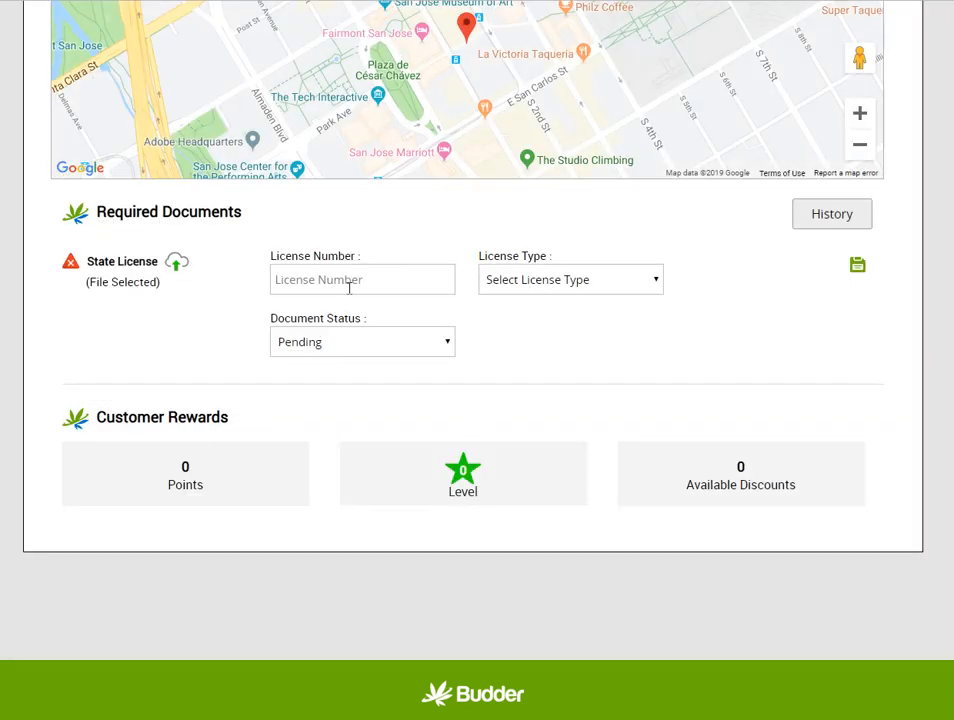
Enter the license number, set Distributor type and Final status, save, and register
left_click(349, 285)
type("1111111")
left_click(586, 284)
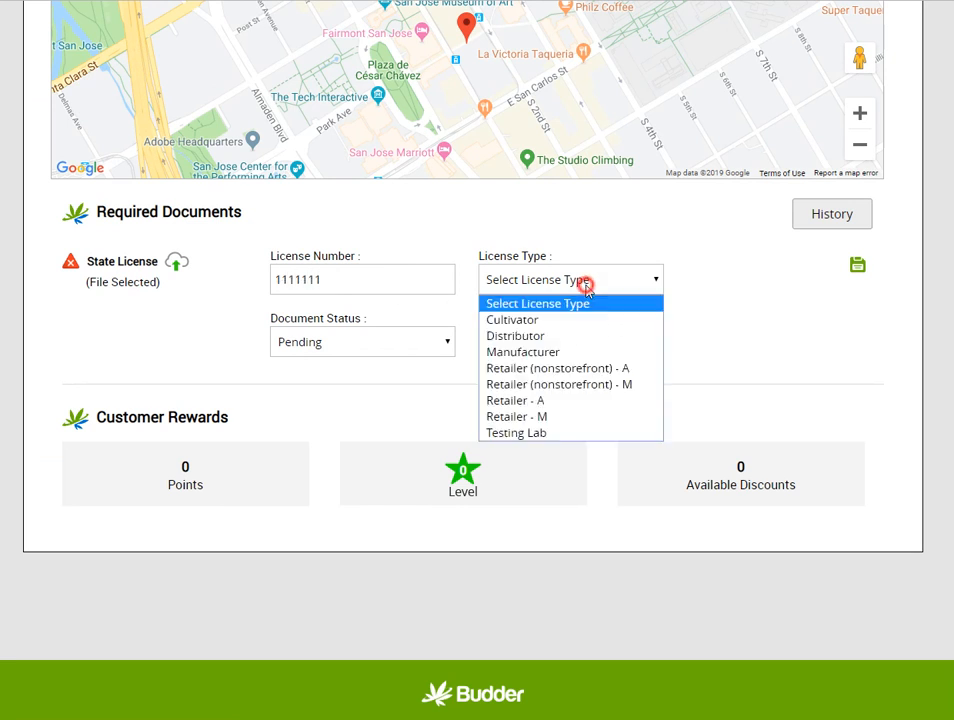
left_click(566, 340)
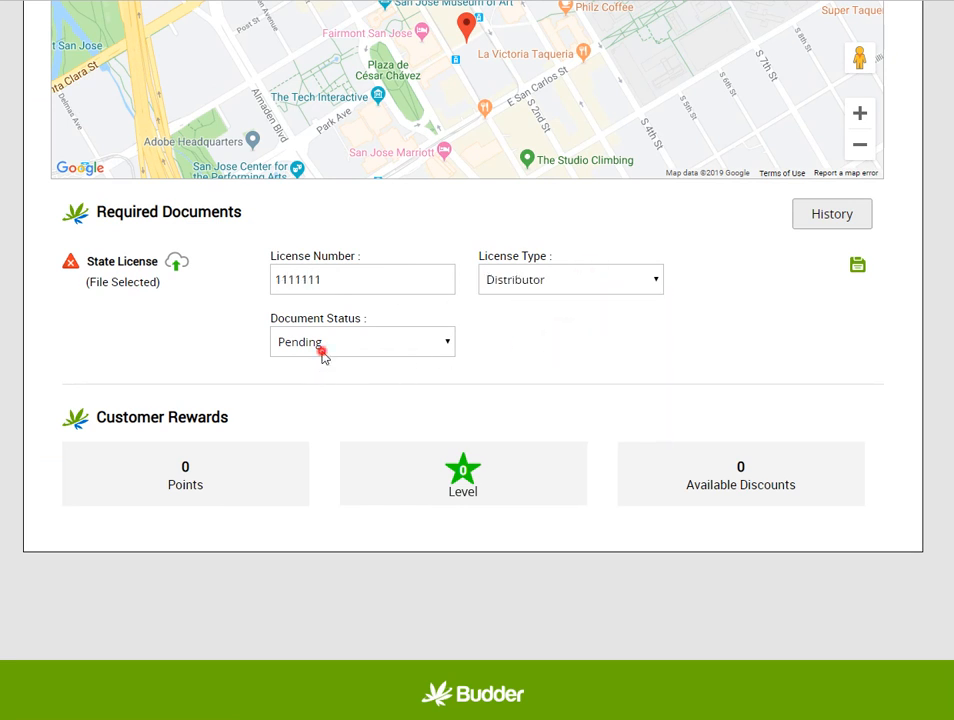
left_click(324, 353)
left_click(334, 400)
left_click(858, 264)
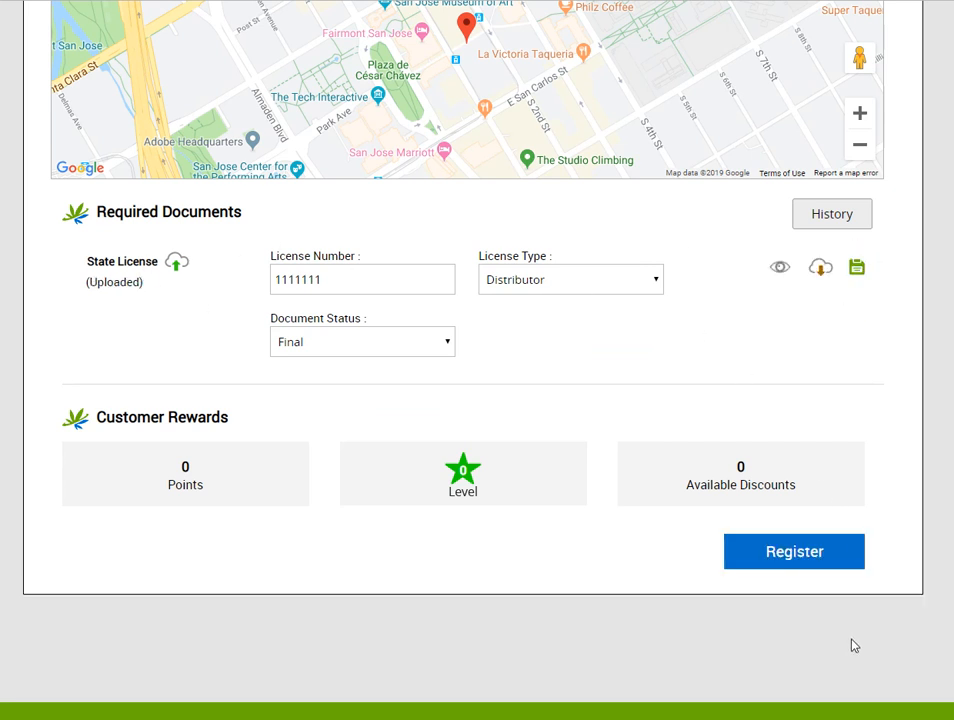
left_click(812, 563)
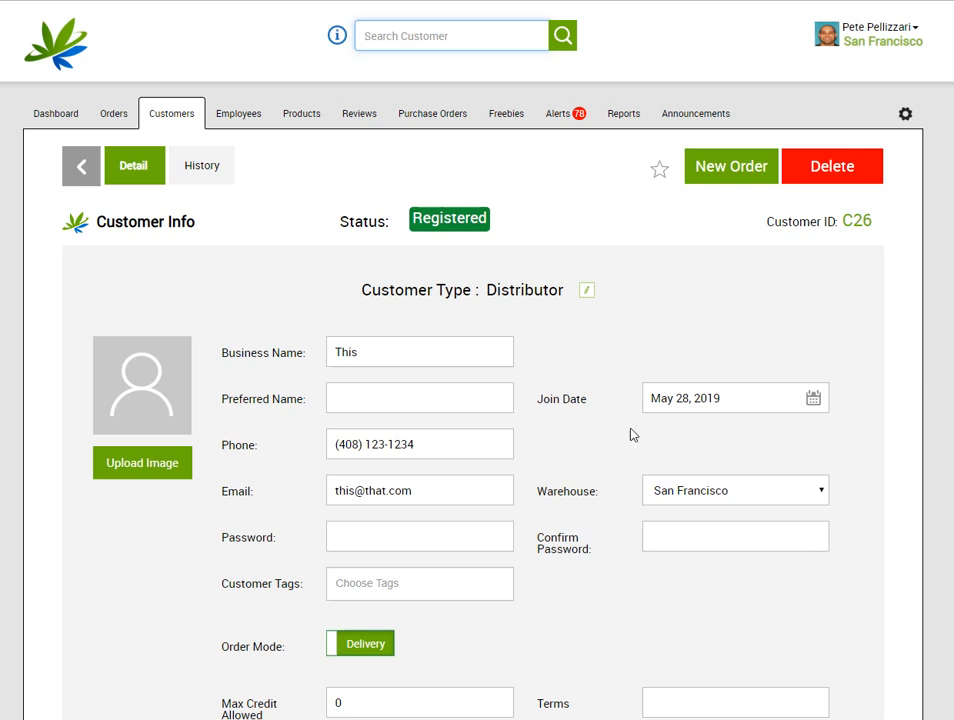
Return to the Customers list, where business 'This' shows as Registered
left_click(165, 118)
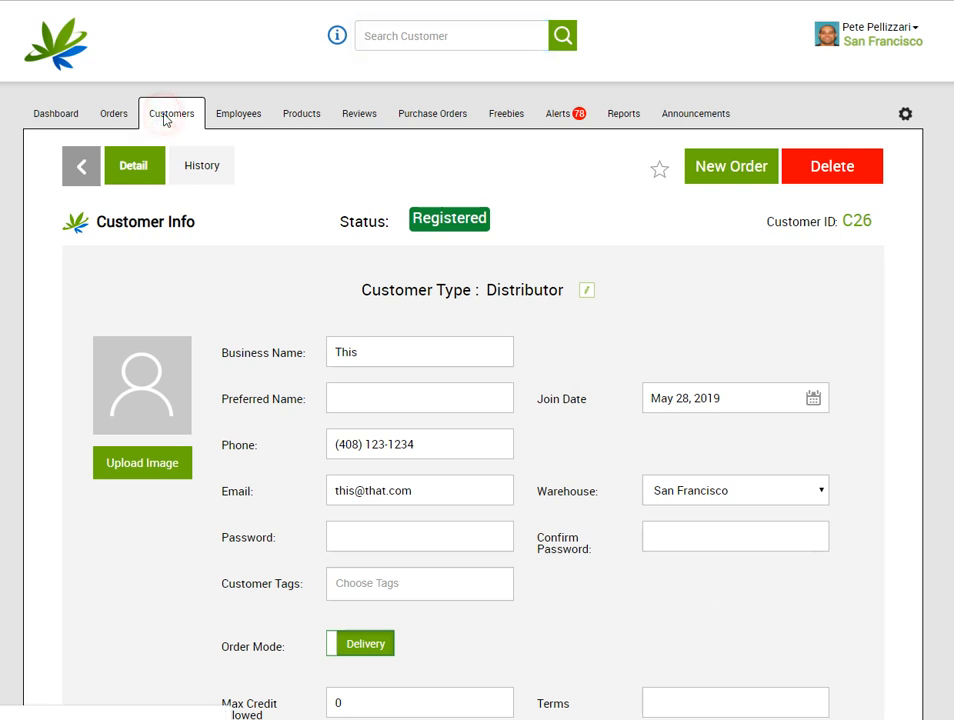